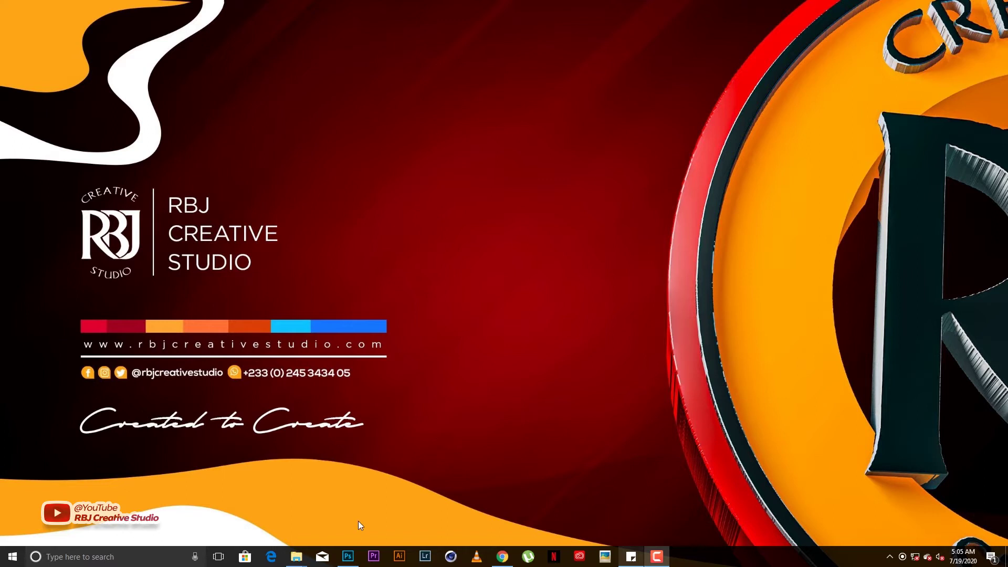
# Bring up the browser and search YouTube for the creator's channel by name.
pyautogui.click(503, 557)
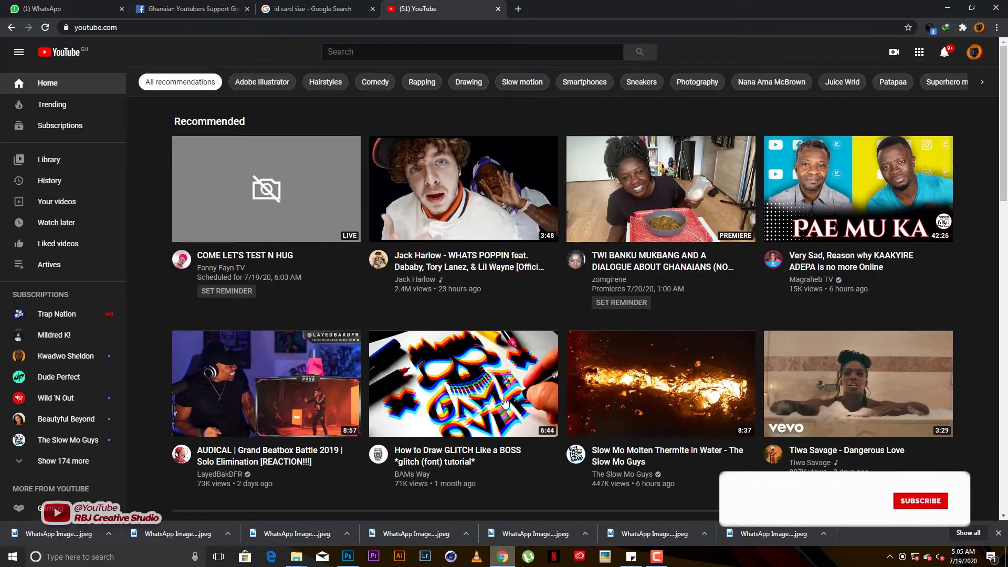
pyautogui.click(357, 49)
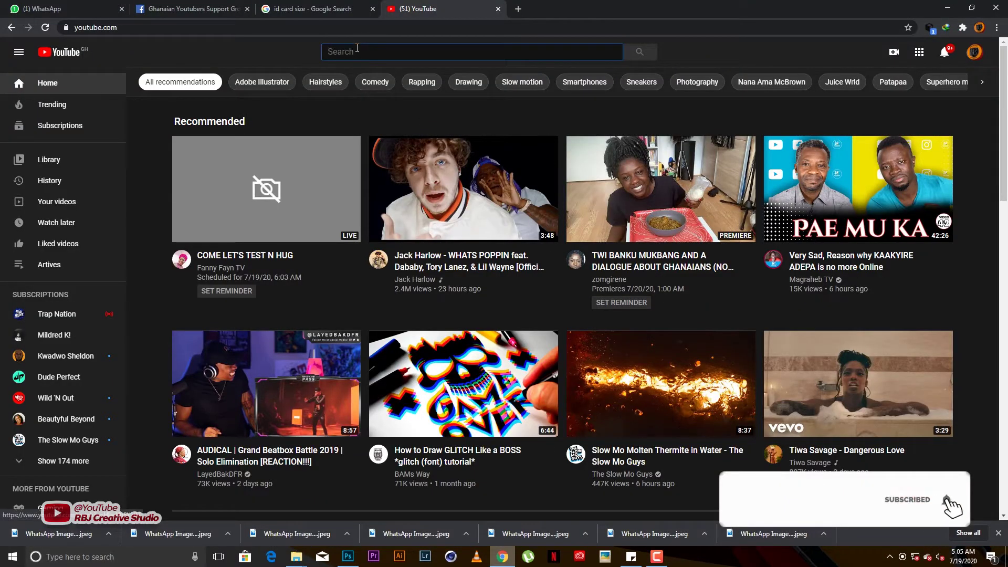
pyautogui.write('sandra')
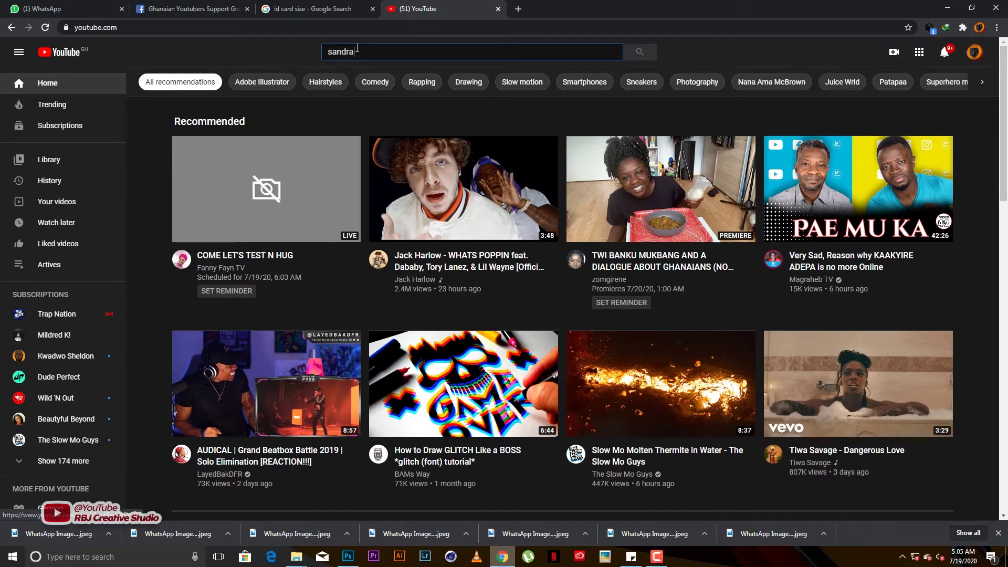
pyautogui.click(370, 82)
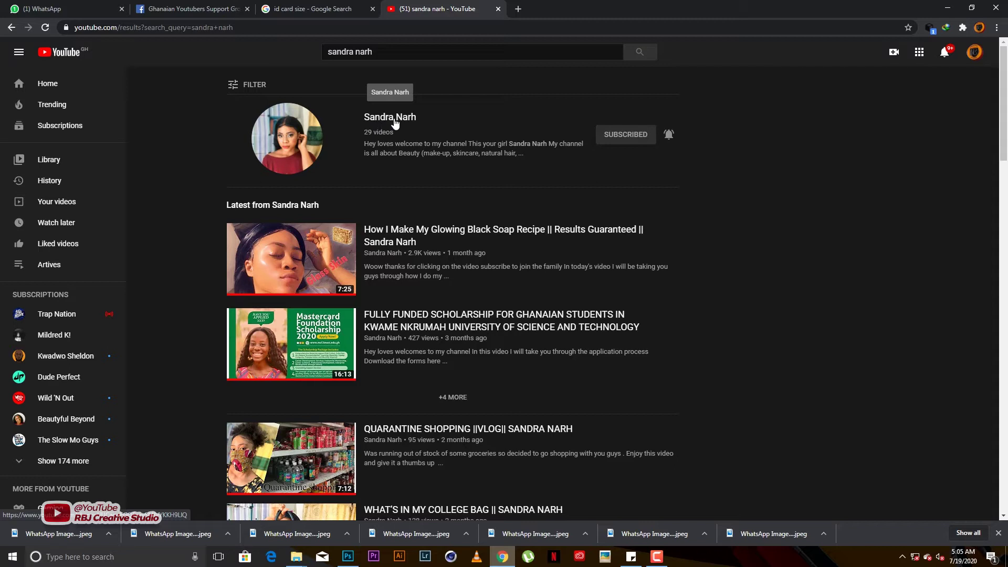
# Open the creator's channel Videos list, then switch to Photoshop's blank Untitled-1 canvas.
pyautogui.click(394, 123)
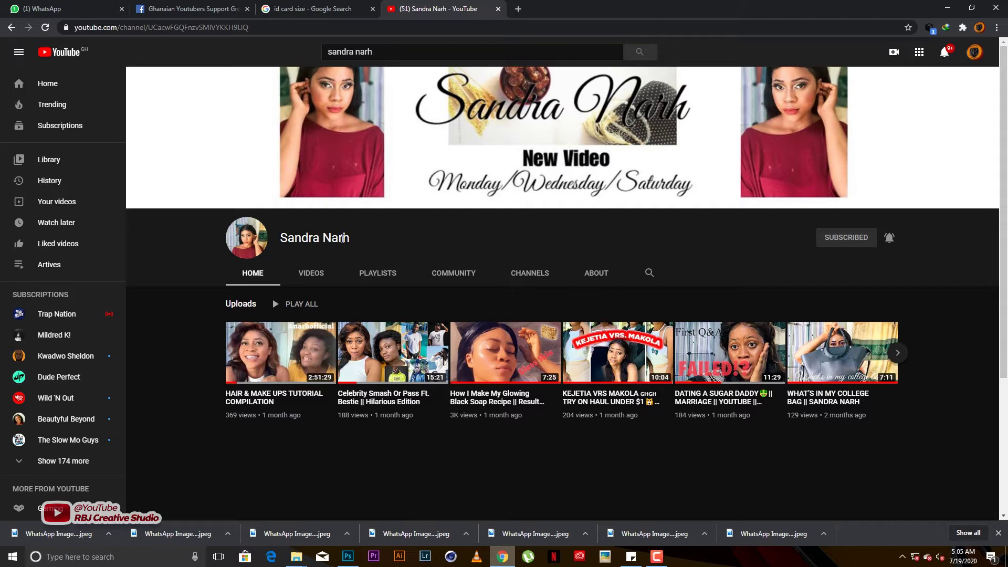
pyautogui.click(312, 275)
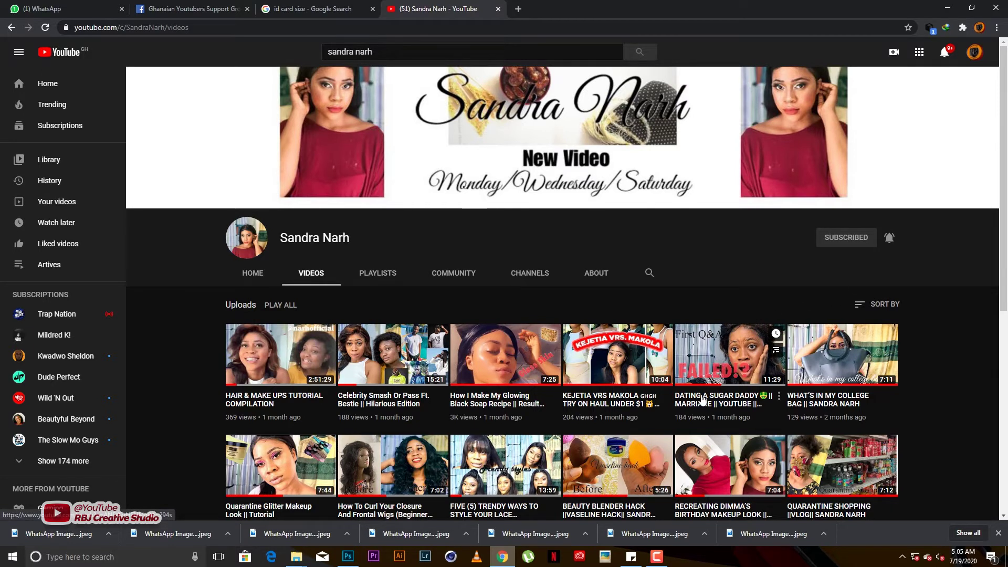
pyautogui.scroll(-1, 480, 341)
pyautogui.scroll(2, 476, 363)
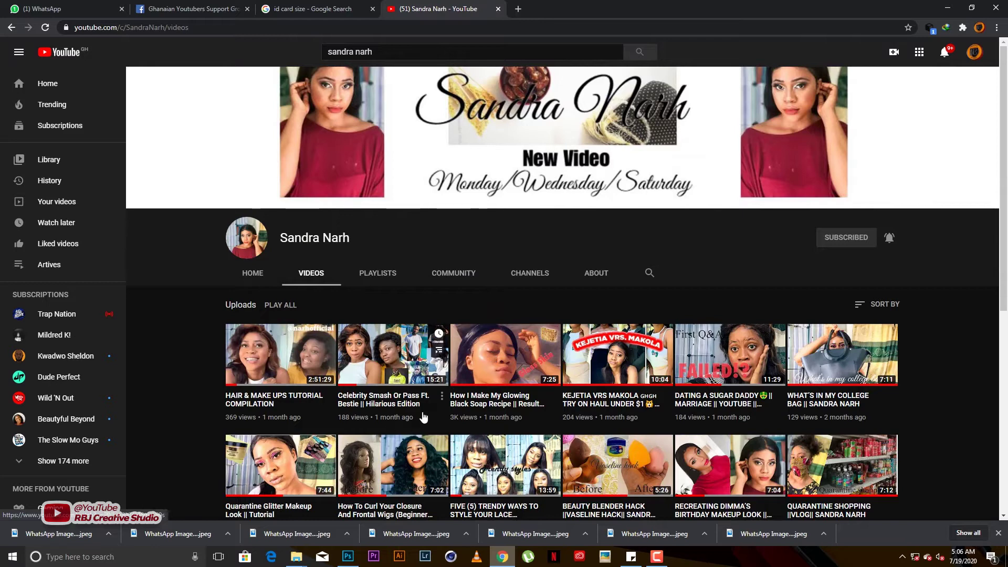
pyautogui.click(351, 557)
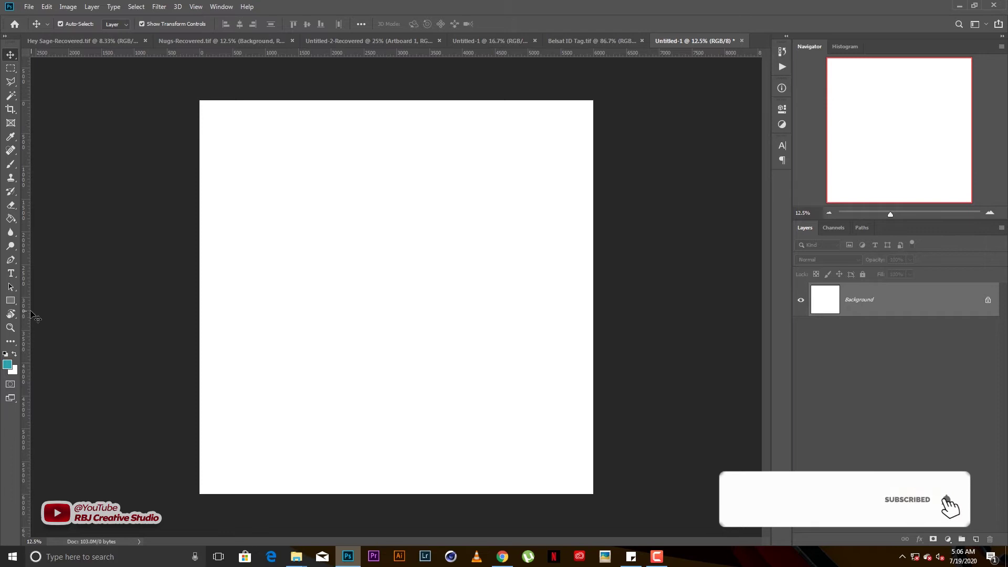
# Add vertical and horizontal guides through the canvas centre and start a text layer.
pyautogui.moveTo(25, 315); pyautogui.dragTo(394, 325)
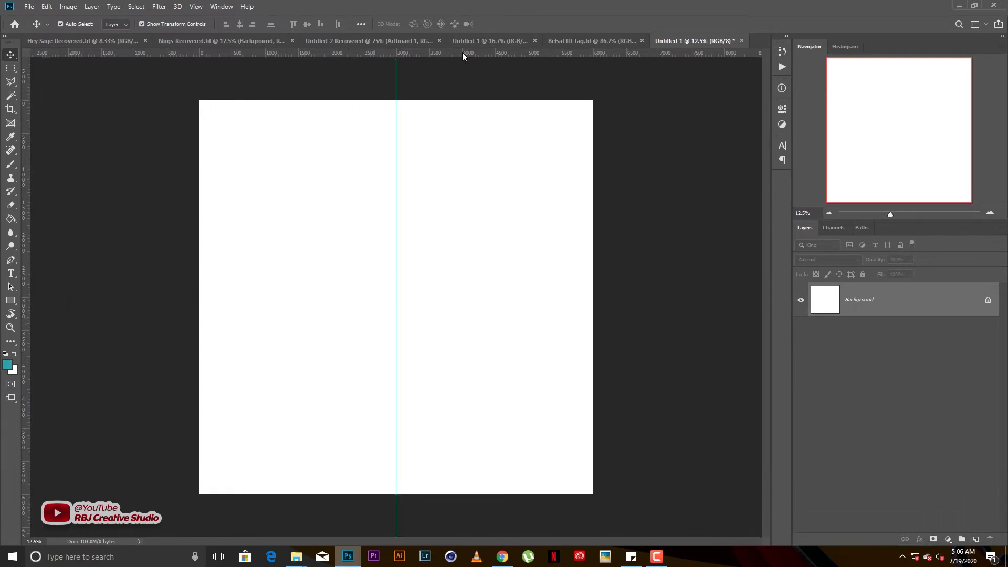
pyautogui.moveTo(462, 54); pyautogui.dragTo(477, 297)
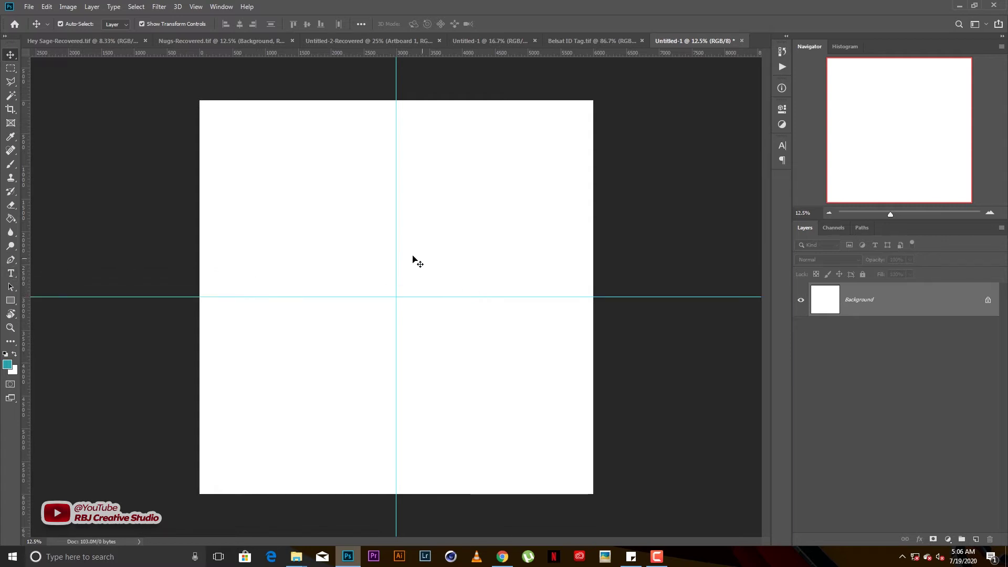
pyautogui.click(10, 273)
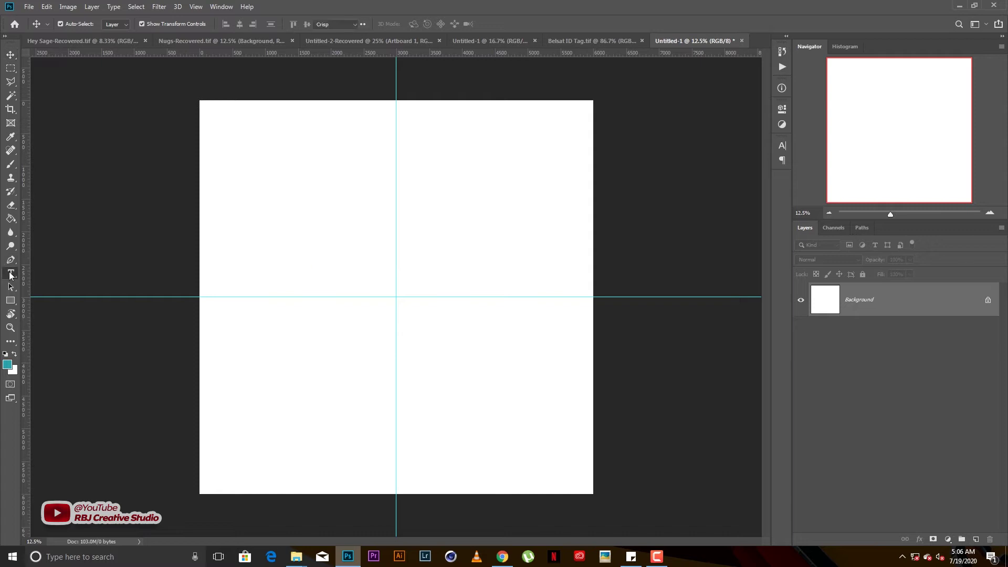
pyautogui.click(351, 272)
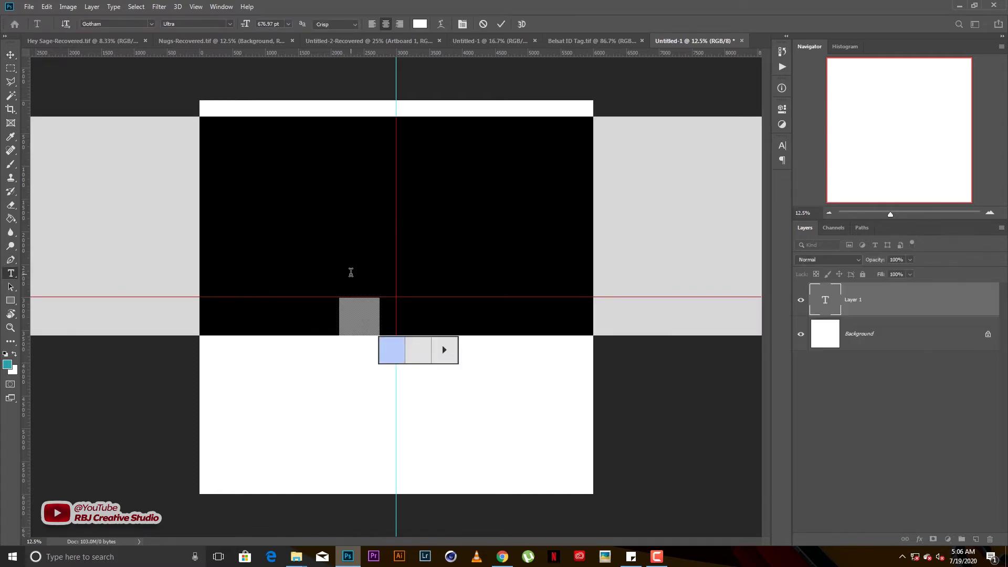
# Set the text colour to black and enter a lowercase 'o' in Gotham Ultra 676.97 pt.
pyautogui.click(420, 24)
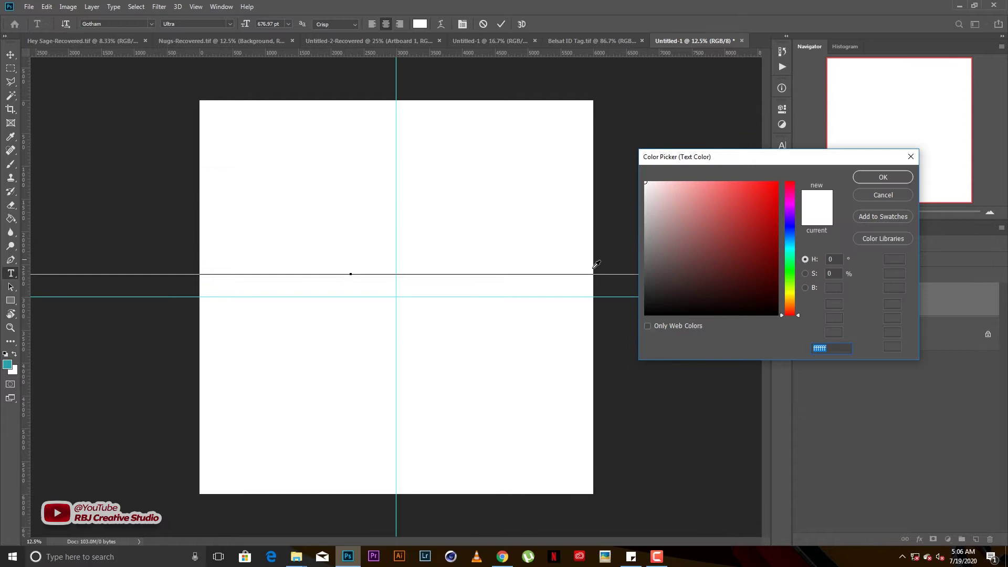
pyautogui.click(672, 314)
pyautogui.press('Return')
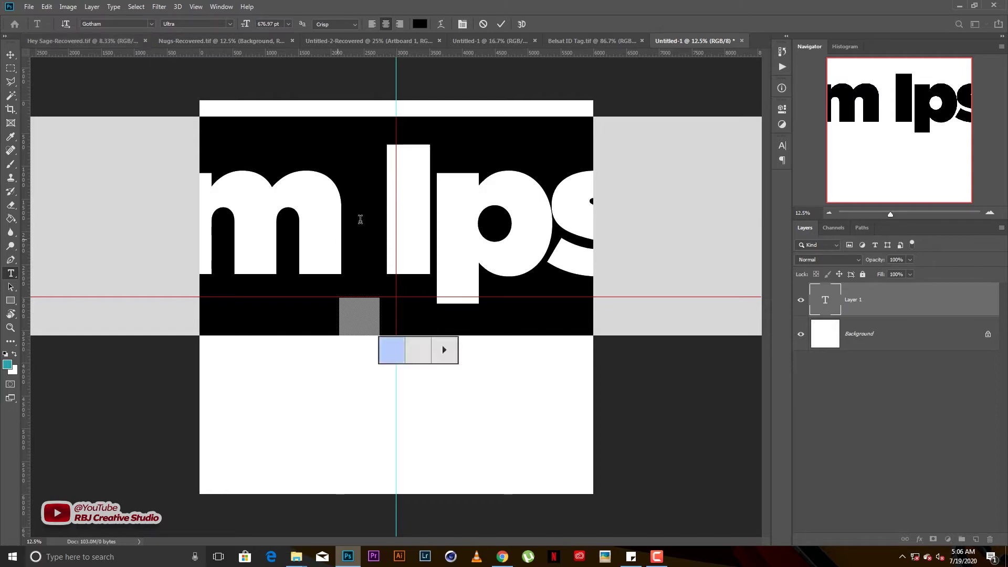
pyautogui.write('c')
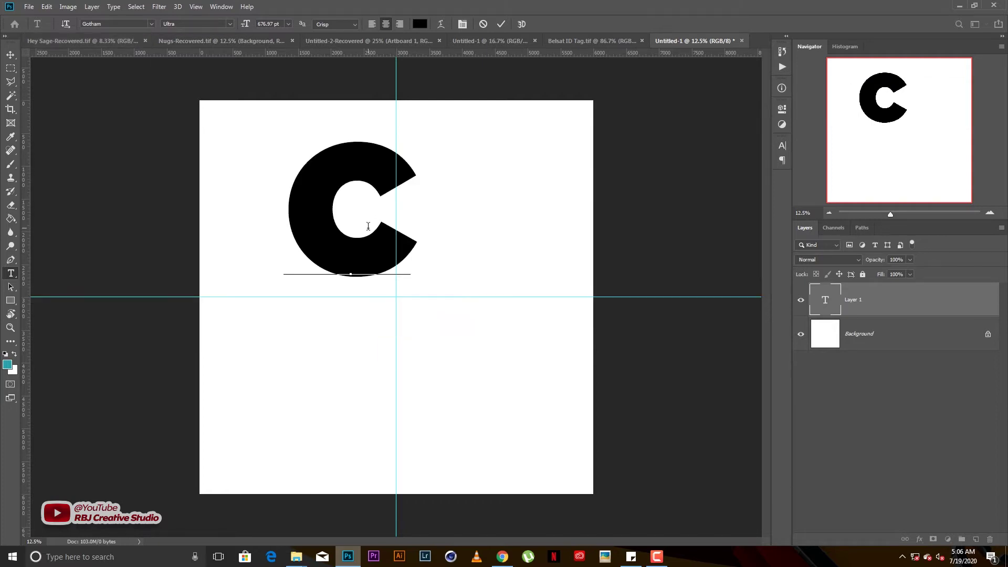
pyautogui.press('BackSpace')
pyautogui.write('o')
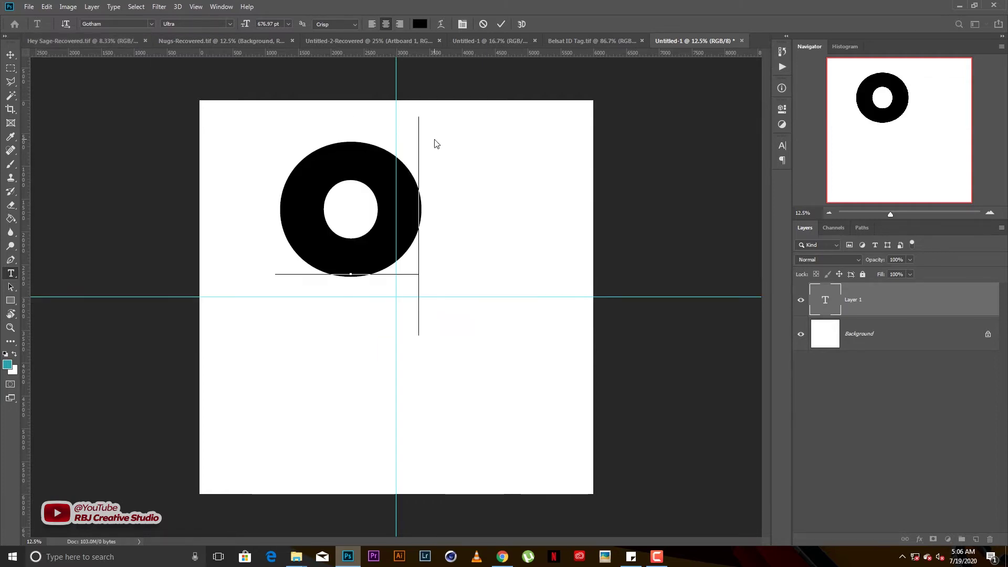
pyautogui.click(500, 24)
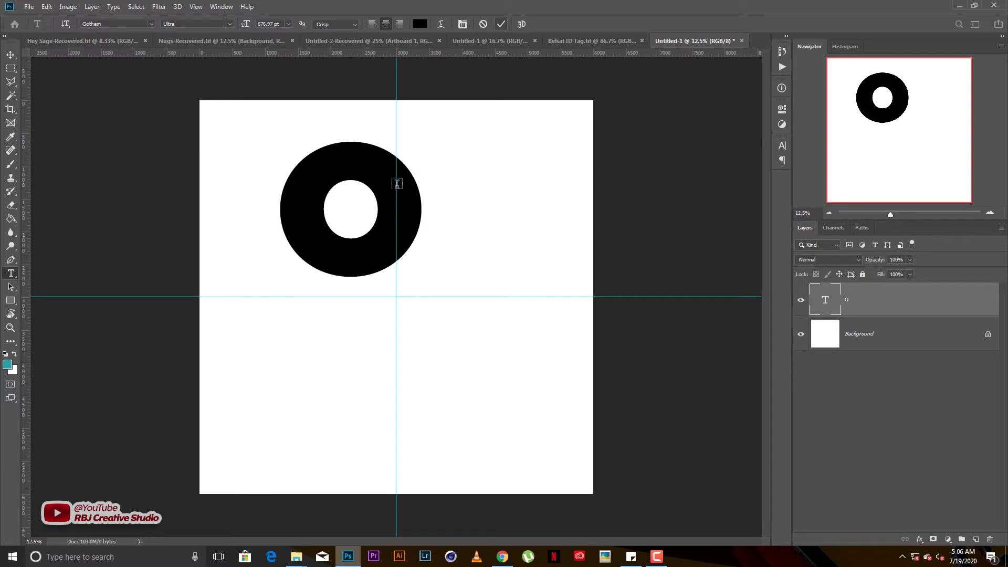
# Move the o onto the horizontal guide, nudged slightly up and left of centre.
pyautogui.press('v')
pyautogui.moveTo(380, 182); pyautogui.dragTo(375, 274)
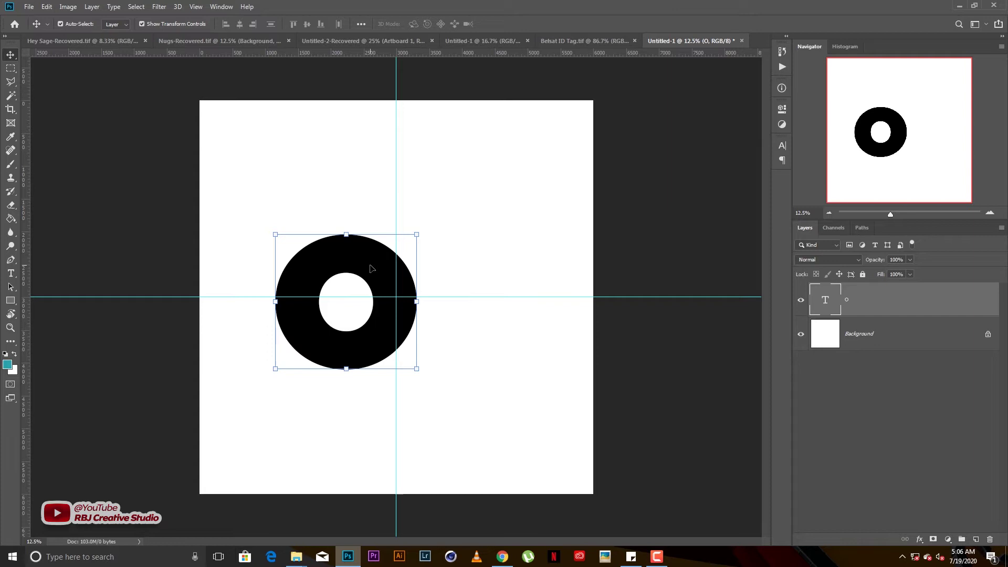
pyautogui.hotkey('shift', 'Up')
pyautogui.hotkey('shift', 'Up')
pyautogui.hotkey('shift', 'Up')
pyautogui.hotkey('shift', 'Up')
pyautogui.hotkey('shift', 'Up')
pyautogui.hotkey('shift', 'Up')
pyautogui.hotkey('shift', 'Up')
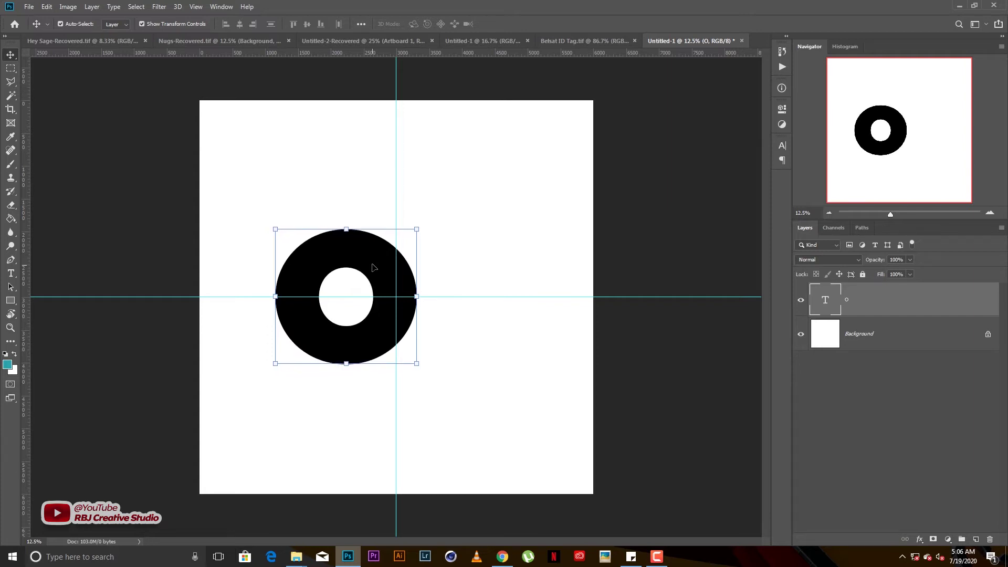
pyautogui.hotkey('shift', 'Left')
pyautogui.hotkey('shift', 'Left')
pyautogui.hotkey('shift', 'Left')
pyautogui.hotkey('shift', 'Left')
pyautogui.hotkey('shift', 'Left')
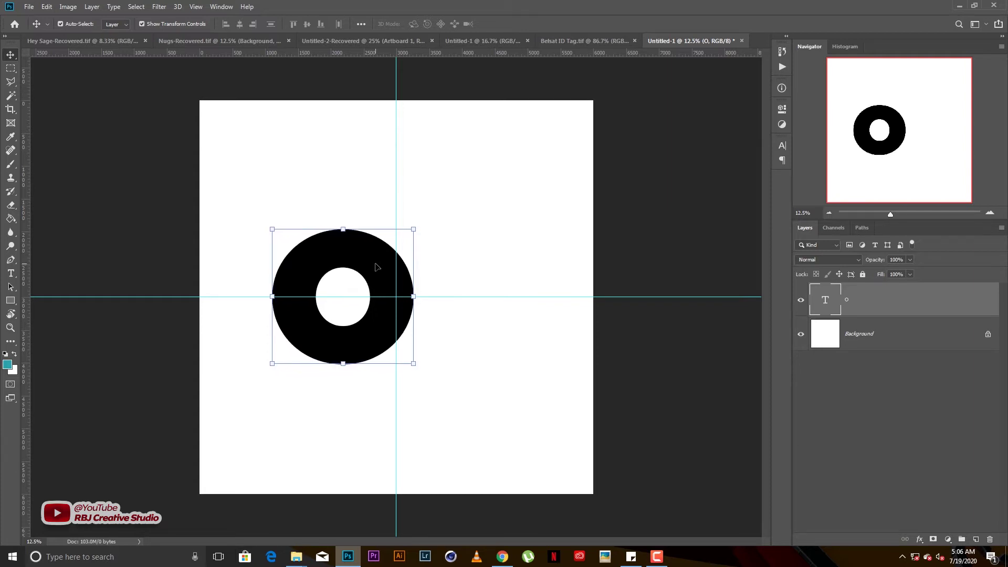
# Change the o's font style from Ultra to Gotham Medium for a thinner ring.
pyautogui.press('t')
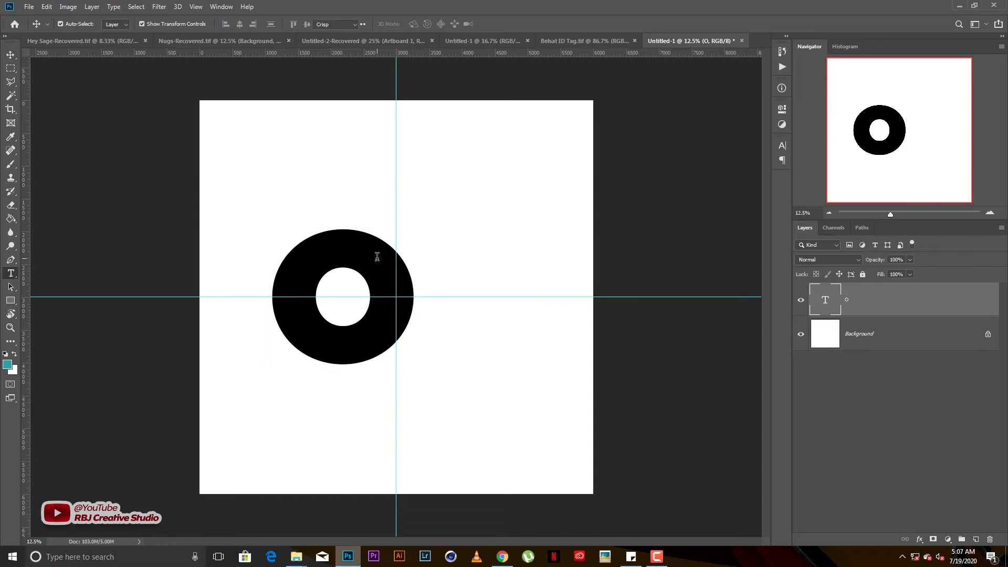
pyautogui.doubleClick(377, 257)
pyautogui.click(230, 24)
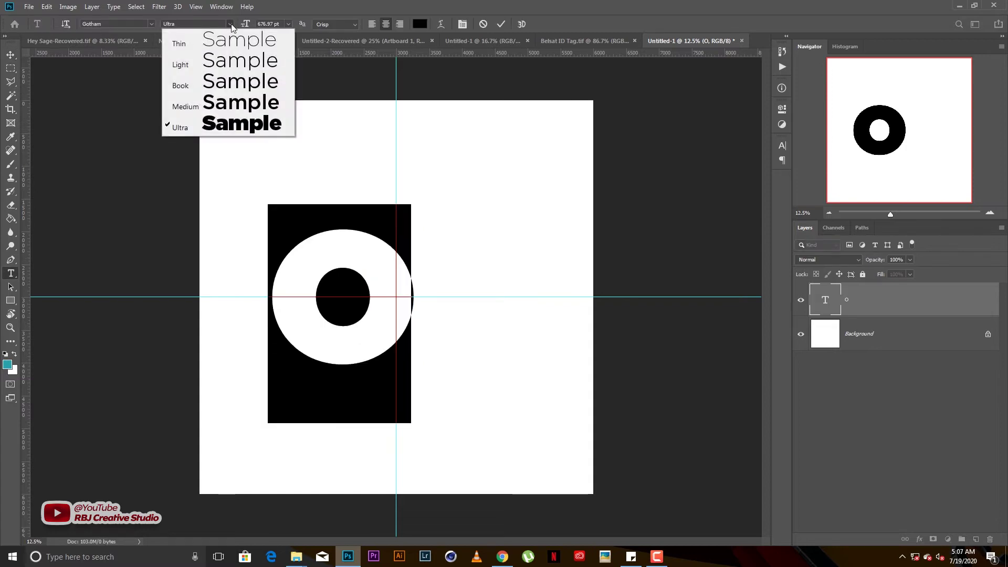
pyautogui.click(239, 103)
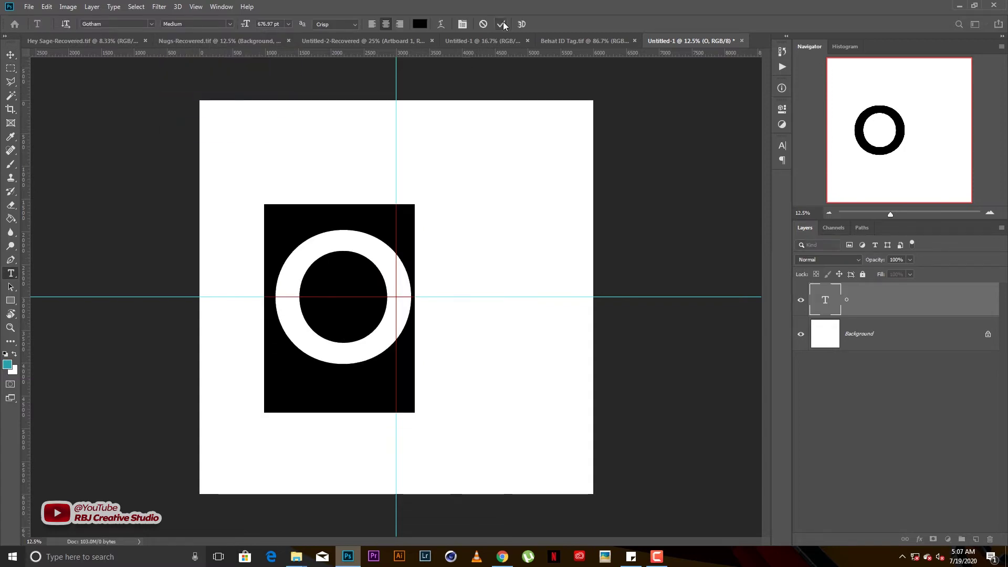
pyautogui.hotkey('ctrl', 'Return')
pyautogui.press('v')
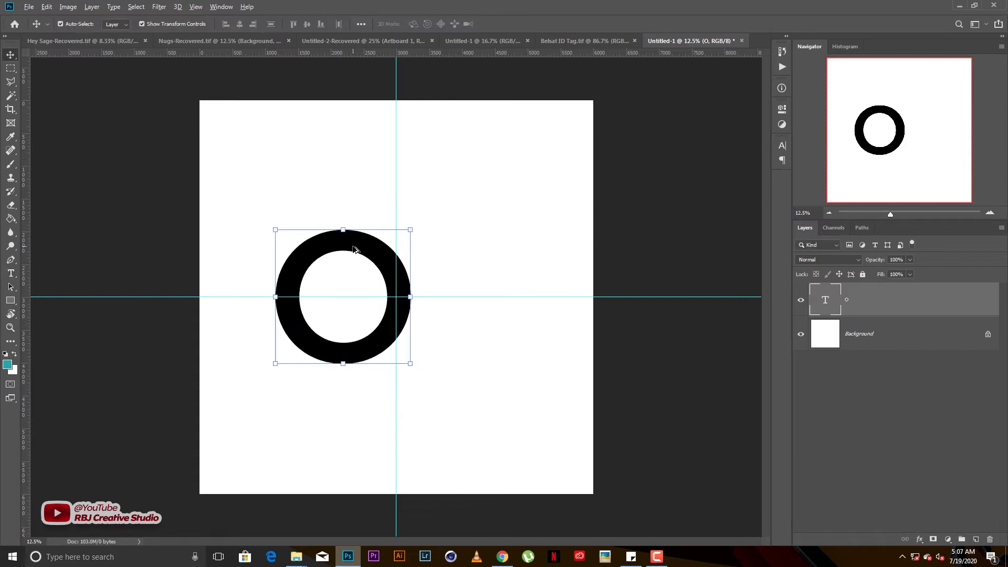
# Duplicate the o as an overlapping copy to its right.
pyautogui.moveTo(363, 250); pyautogui.dragTo(448, 249)
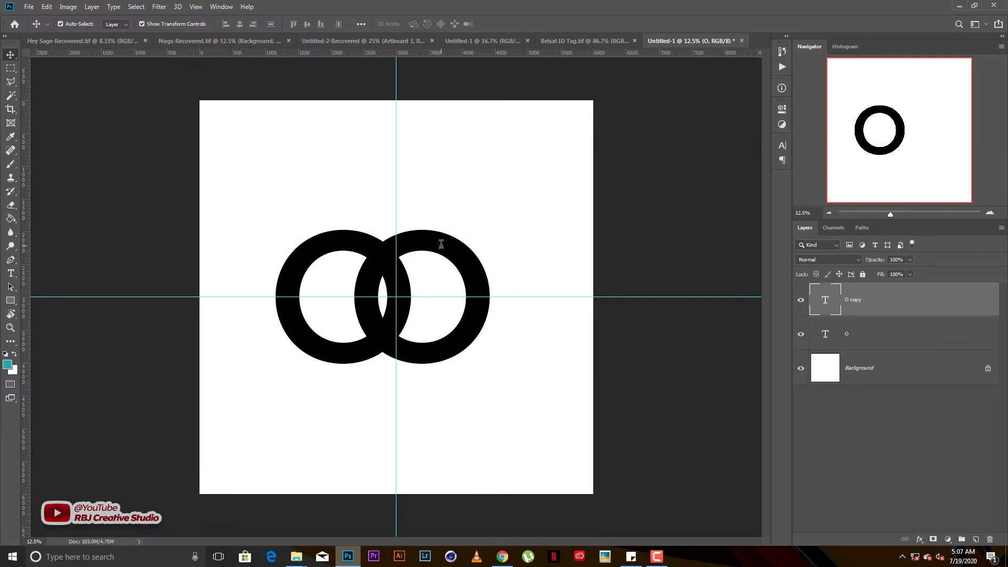
pyautogui.doubleClick(441, 244)
pyautogui.hotkey('ctrl', 'Return')
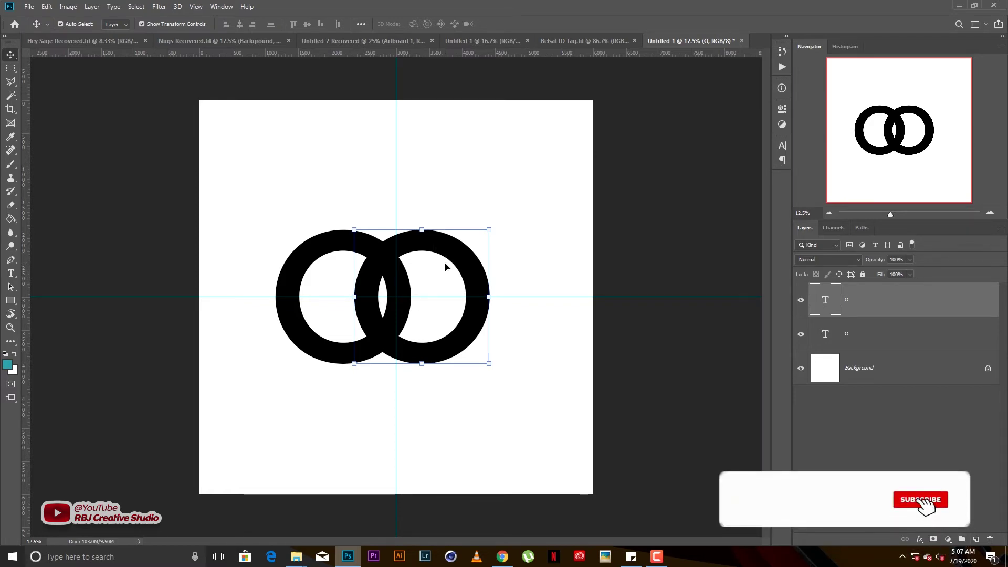
# Replace the copied ring's letter with a C.
pyautogui.press('t')
pyautogui.click(448, 255)
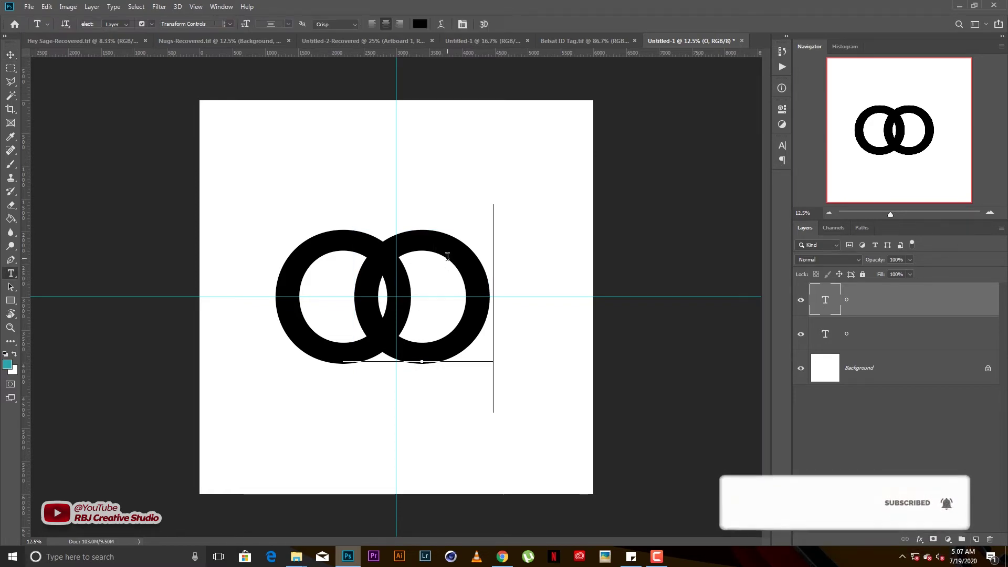
pyautogui.hotkey('ctrl', 'a')
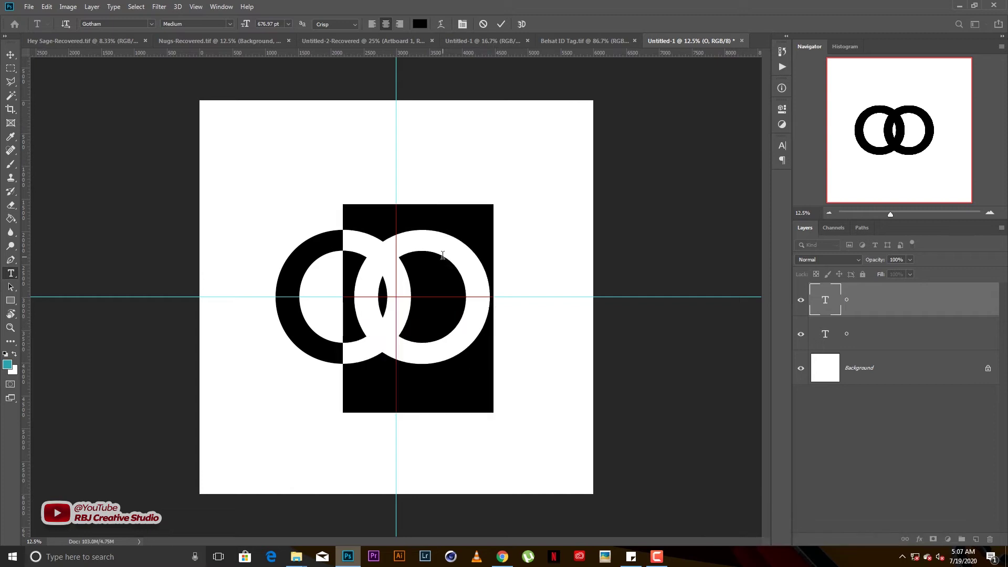
pyautogui.write('C')
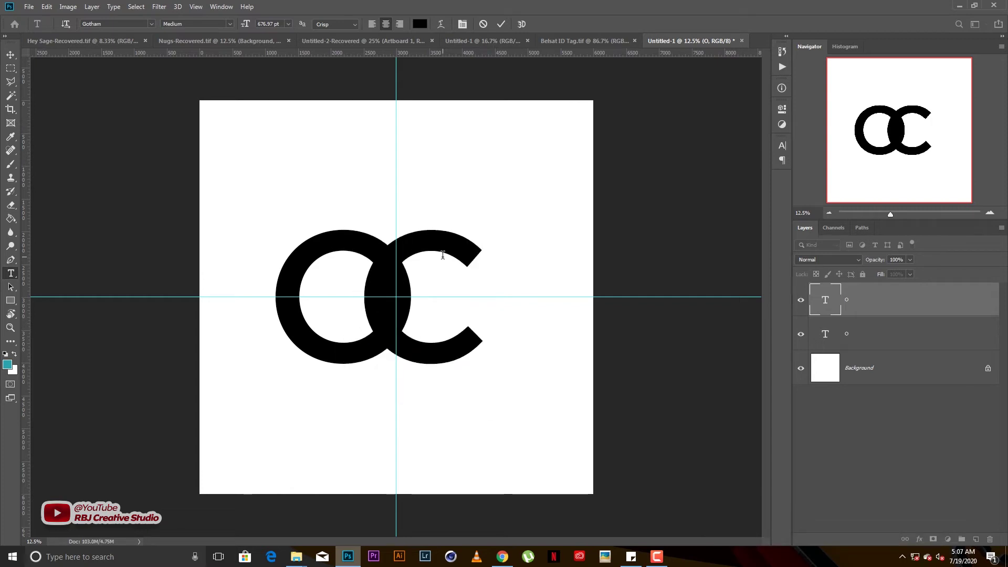
pyautogui.hotkey('ctrl', 'Return')
# Nudge the C left three times so it overlaps the O across the vertical guide.
pyautogui.press('v')
pyautogui.hotkey('shift', 'Left')
pyautogui.hotkey('shift', 'Left')
pyautogui.hotkey('shift', 'Left')
pyautogui.hotkey('shift', 'Left')
pyautogui.hotkey('shift', 'Left')
pyautogui.hotkey('shift', 'Left')
pyautogui.hotkey('shift', 'Left')
pyautogui.hotkey('shift', 'Left')
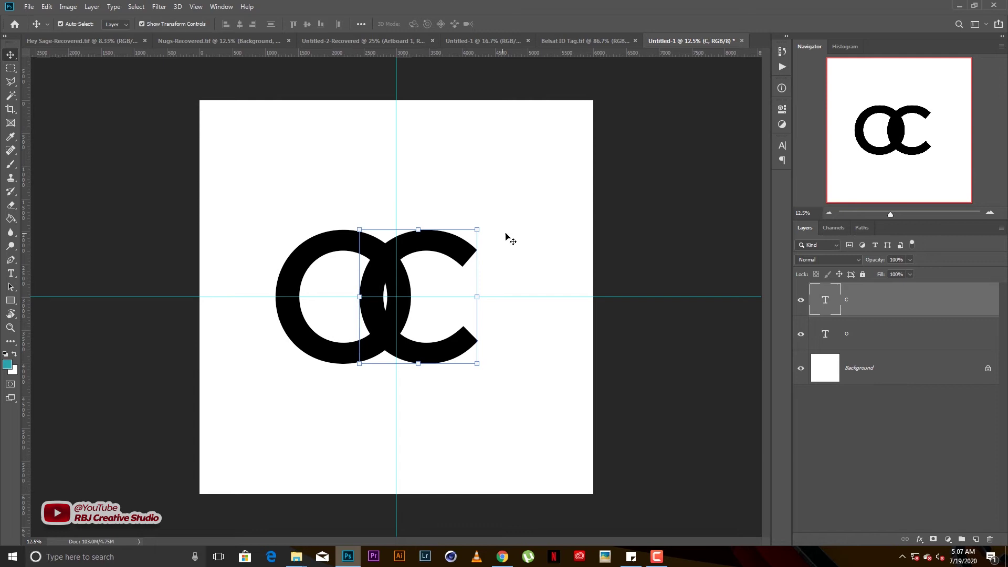
pyautogui.hotkey('shift', 'Left')
pyautogui.hotkey('shift', 'Left')
pyautogui.hotkey('shift', 'Left')
pyautogui.hotkey('shift', 'Left')
pyautogui.hotkey('shift', 'Left')
pyautogui.hotkey('shift', 'Left')
pyautogui.hotkey('shift', 'Left')
pyautogui.hotkey('shift', 'Left')
pyautogui.hotkey('shift', 'Left')
pyautogui.hotkey('shift', 'Left')
pyautogui.hotkey('shift', 'Left')
pyautogui.hotkey('shift', 'Left')
pyautogui.hotkey('shift', 'Left')
pyautogui.hotkey('shift', 'Left')
pyautogui.hotkey('shift', 'Left')
pyautogui.hotkey('shift', 'Left')
pyautogui.hotkey('shift', 'Left')
pyautogui.hotkey('shift', 'Left')
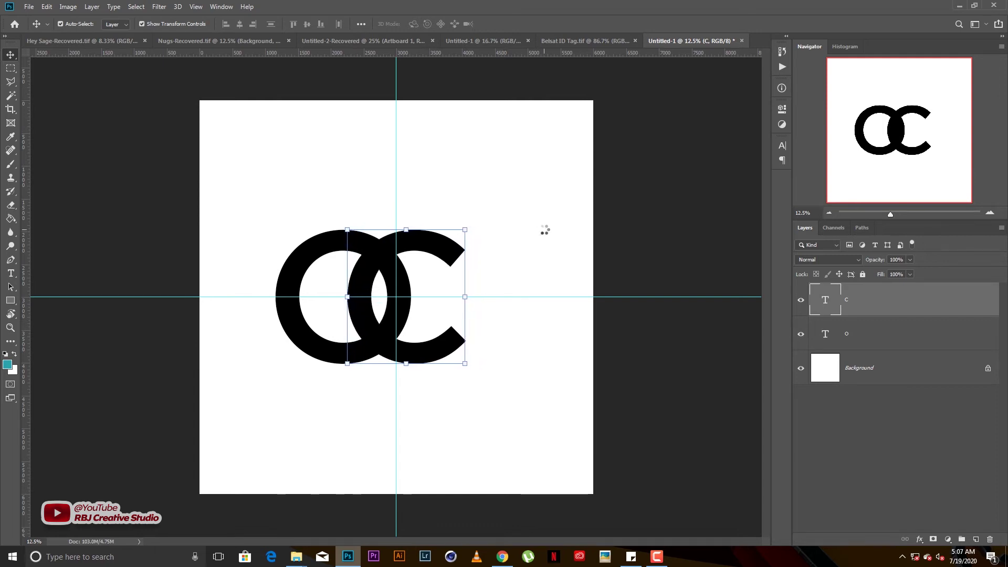
pyautogui.hotkey('shift', 'Left')
pyautogui.hotkey('shift', 'Left')
pyautogui.hotkey('shift', 'Left')
pyautogui.hotkey('shift', 'Left')
pyautogui.hotkey('shift', 'Left')
pyautogui.hotkey('shift', 'Left')
pyautogui.hotkey('shift', 'Left')
pyautogui.hotkey('shift', 'Left')
pyautogui.hotkey('shift', 'Left')
pyautogui.hotkey('shift', 'Left')
pyautogui.hotkey('shift', 'Left')
pyautogui.hotkey('shift', 'Left')
pyautogui.hotkey('shift', 'Left')
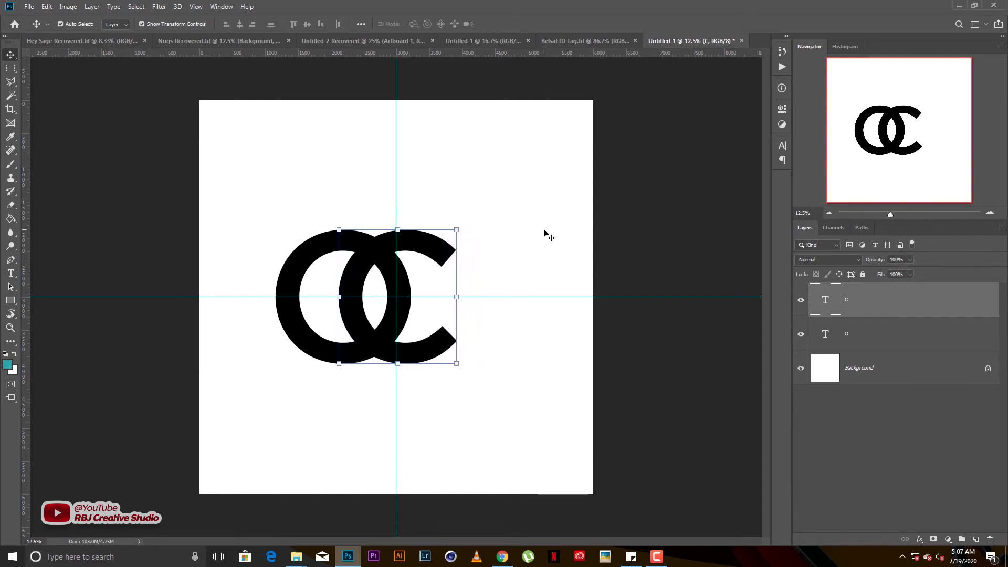
# Shift both letters together right toward the canvas centre and zoom in on them.
pyautogui.click(536, 234)
pyautogui.scroll(1, 526, 232)
pyautogui.moveTo(508, 418); pyautogui.dragTo(265, 223)
pyautogui.moveTo(377, 245); pyautogui.dragTo(411, 252)
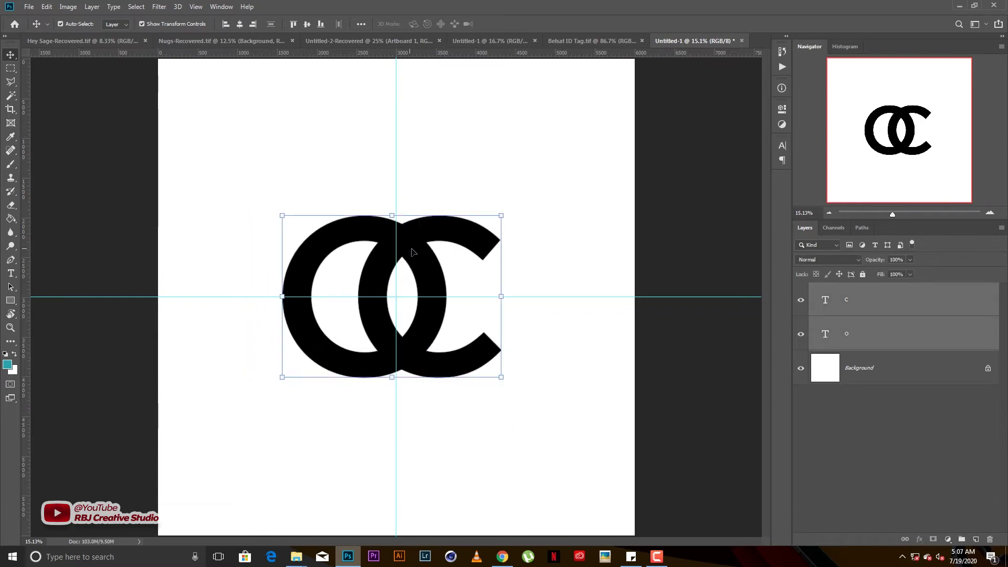
pyautogui.click(544, 201)
pyautogui.hotkey('alt', '.')
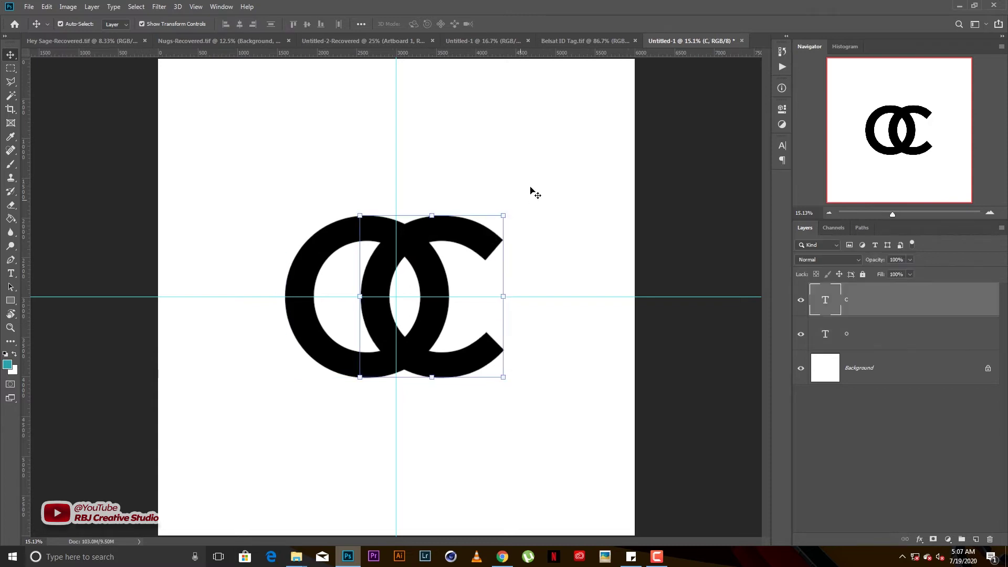
pyautogui.click(549, 180)
pyautogui.scroll(3, 428, 293)
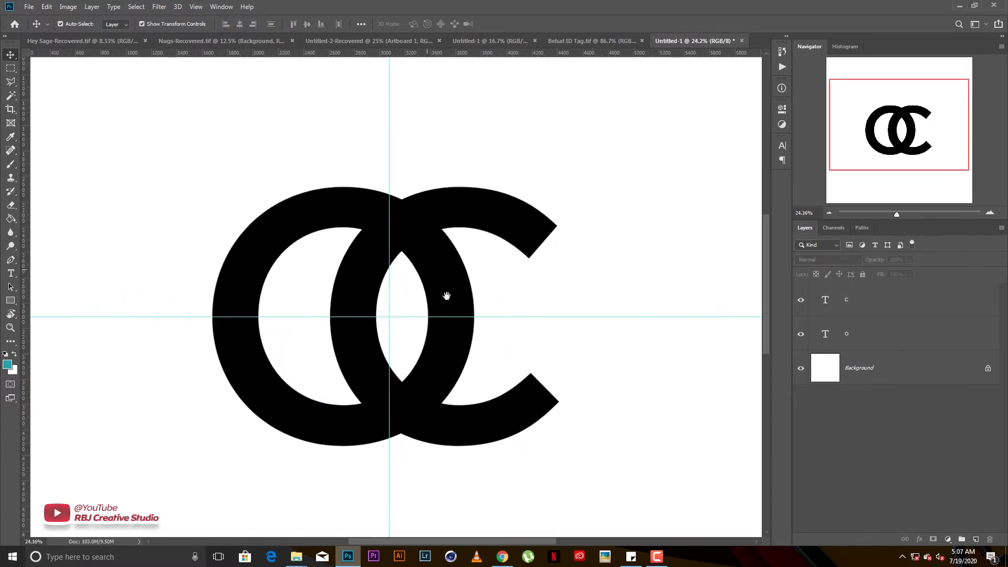
pyautogui.moveTo(446, 296); pyautogui.dragTo(462, 317)
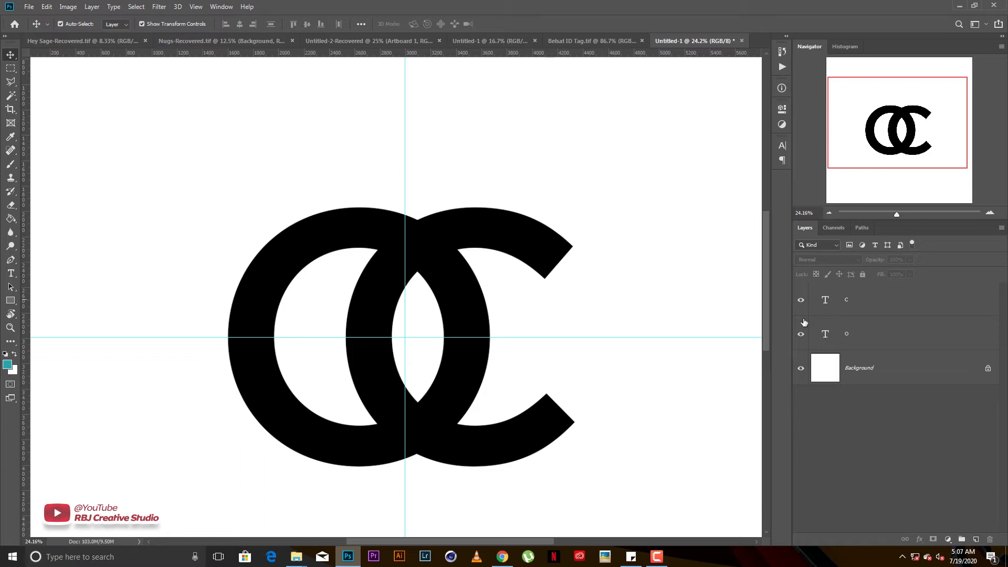
# Duplicate the O and C layers as 'O copy' and 'C copy'.
pyautogui.click(852, 334)
pyautogui.keyDown('shift'); pyautogui.click(856, 299); pyautogui.keyUp('shift')
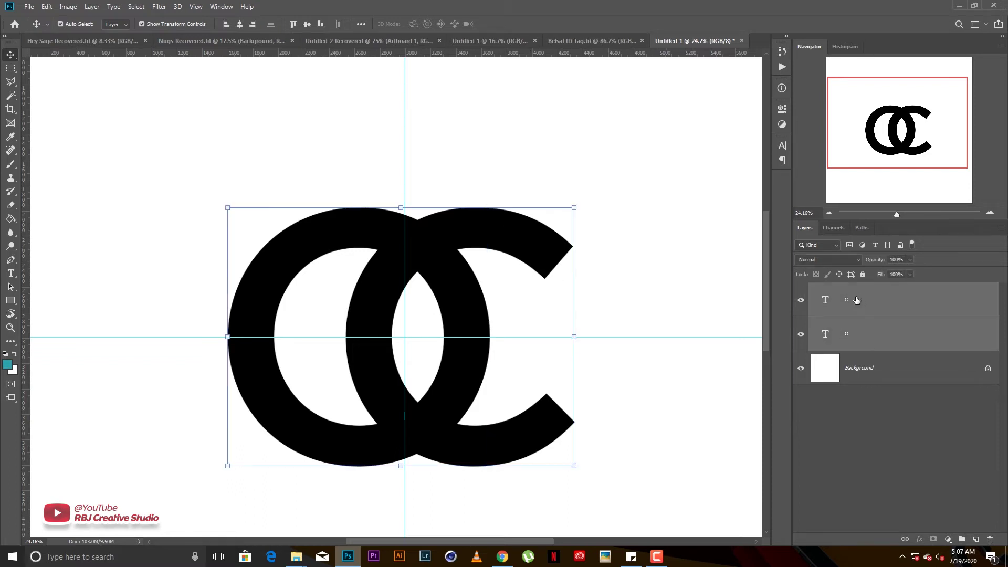
pyautogui.press('ctrl')
pyautogui.hotkey('ctrl', 'j')
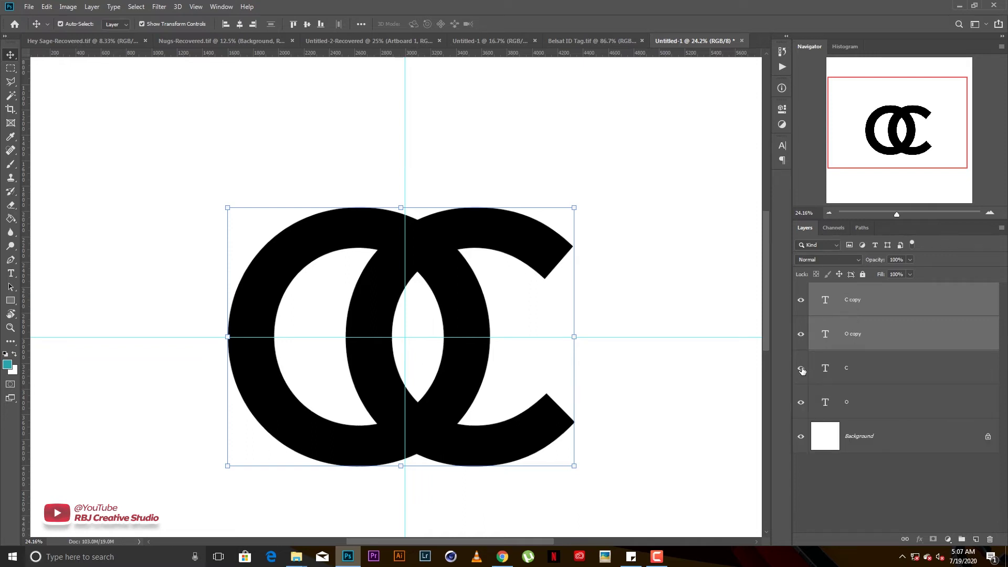
# Hide the original text layers, rasterize the O and C copies, and load the O copy's selection.
pyautogui.click(801, 403)
pyautogui.rightClick(852, 300)
pyautogui.click(871, 239)
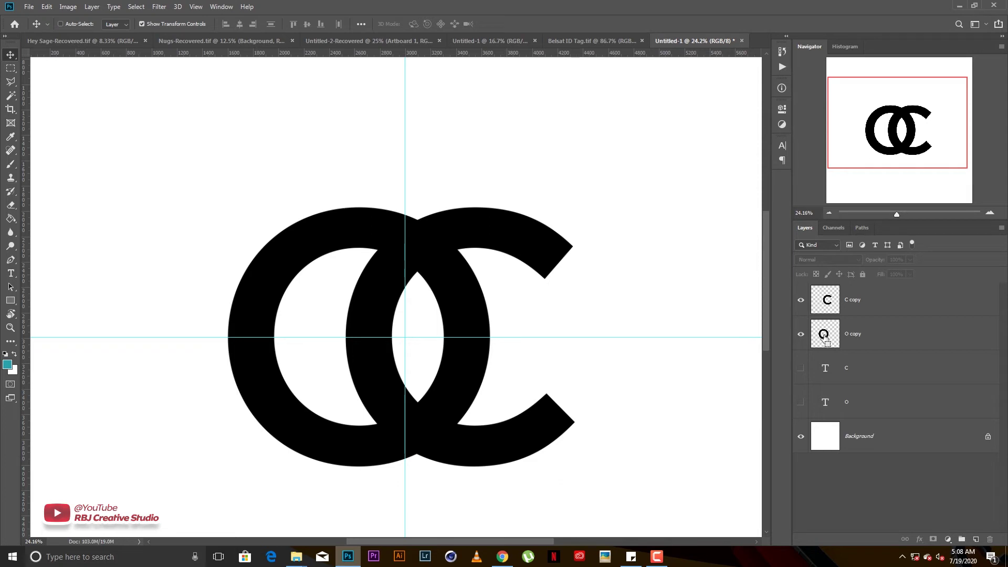
pyautogui.keyDown('ctrl'); pyautogui.click(823, 334); pyautogui.keyUp('ctrl')
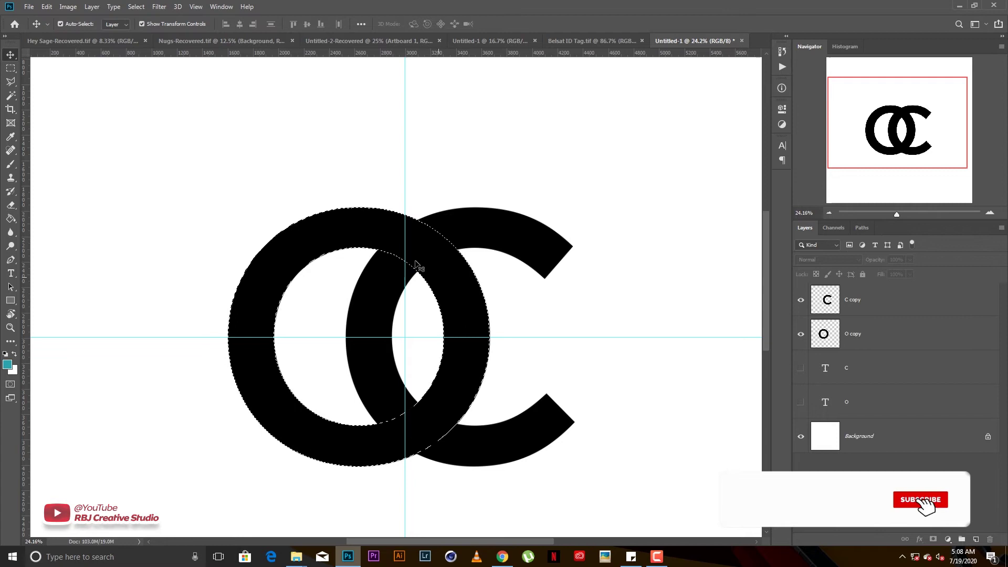
pyautogui.scroll(3, 309, 312)
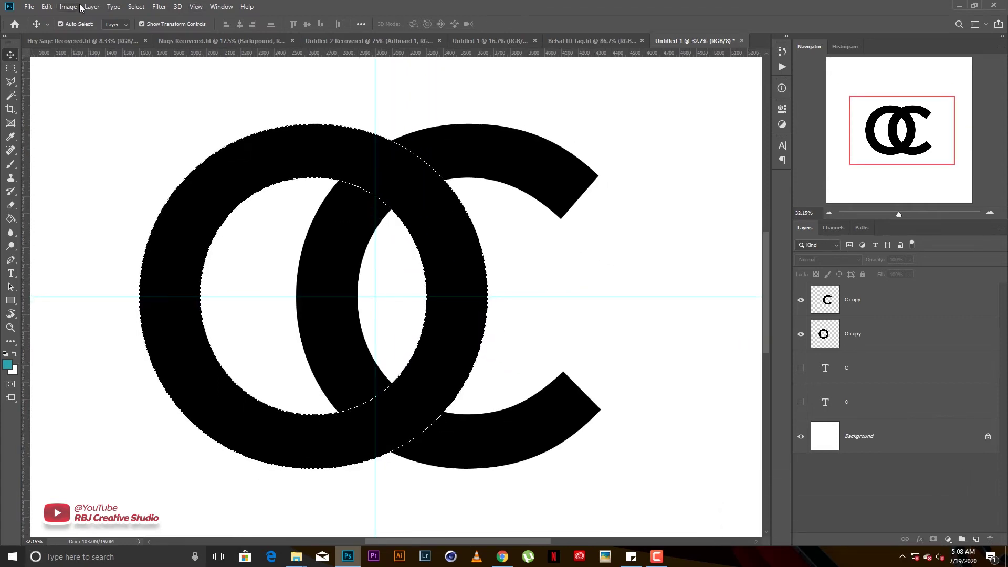
# Expand the O ring selection by 20 pixels.
pyautogui.click(136, 7)
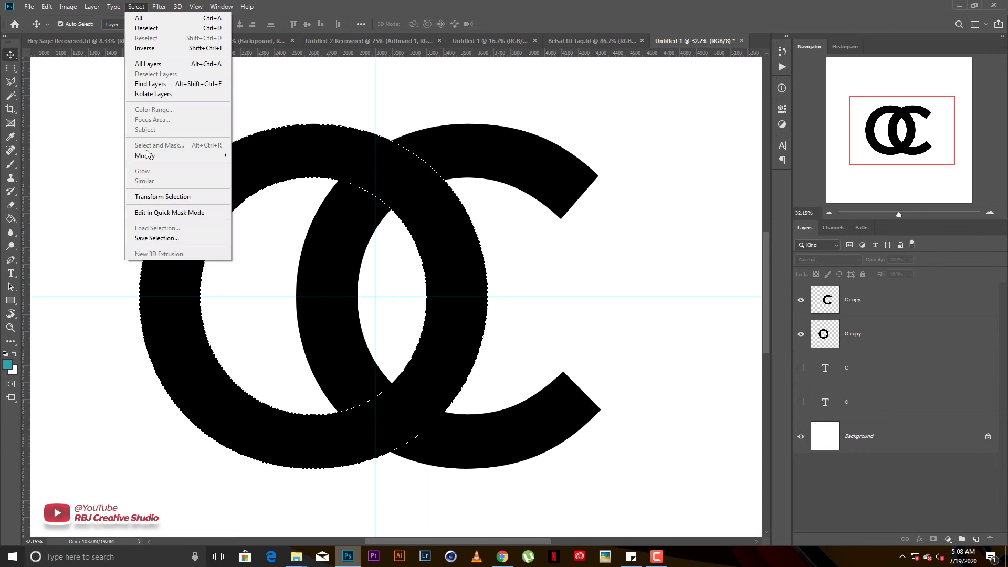
pyautogui.moveTo(150, 156)
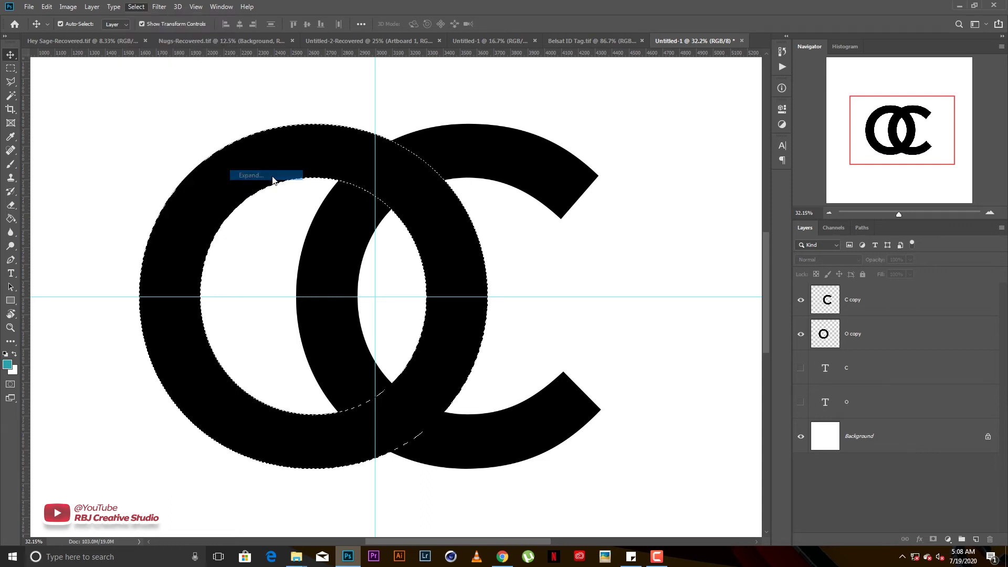
pyautogui.click(273, 180)
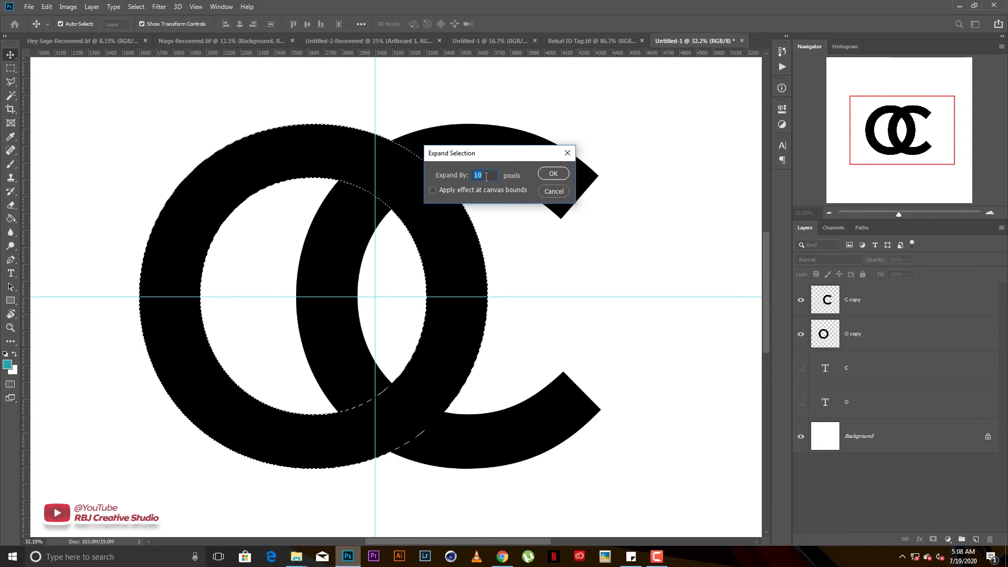
pyautogui.write('20')
pyautogui.click(553, 174)
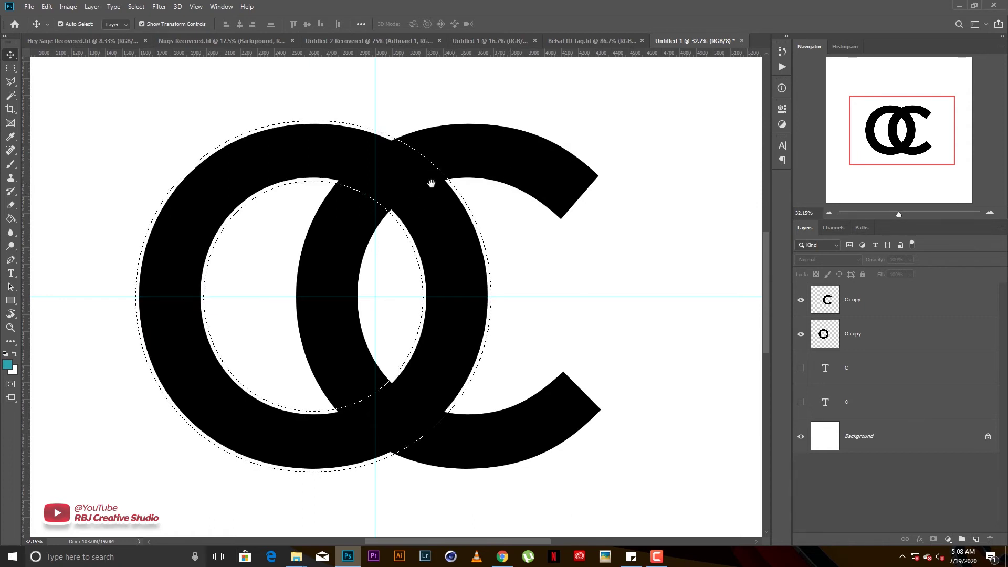
pyautogui.moveTo(431, 183); pyautogui.dragTo(433, 198)
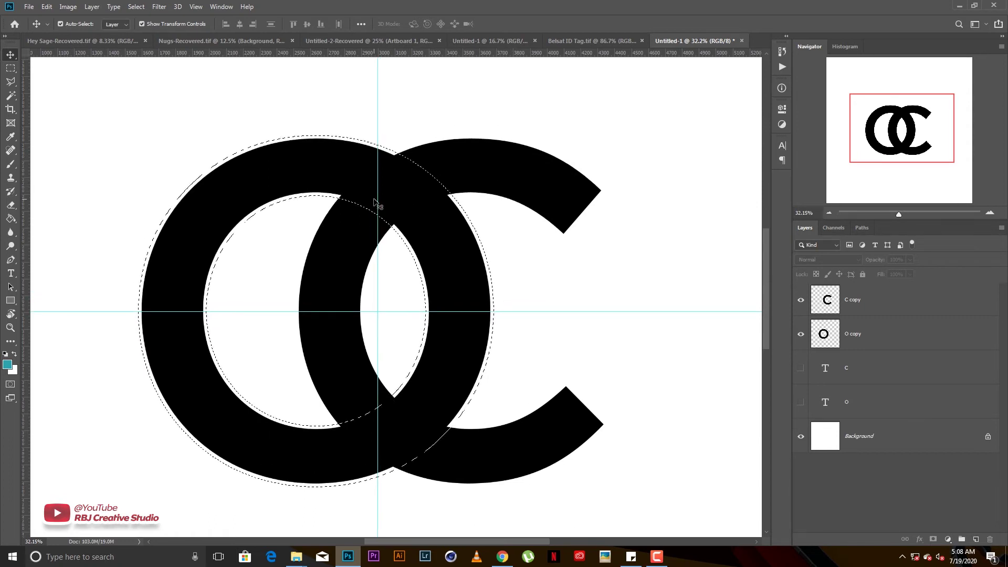
# Expand the selection by another 10 pixels.
pyautogui.click(136, 7)
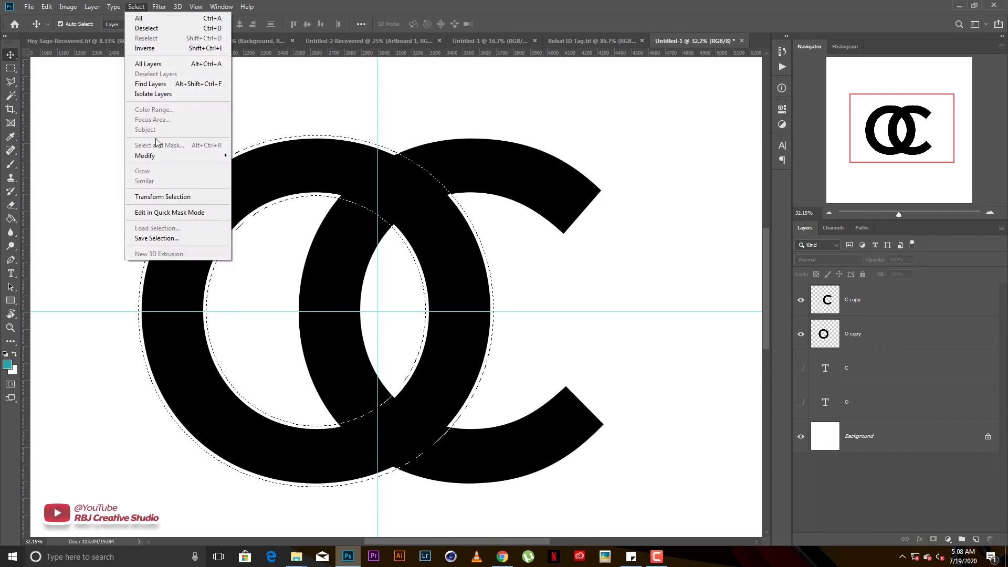
pyautogui.moveTo(164, 156)
pyautogui.click(249, 175)
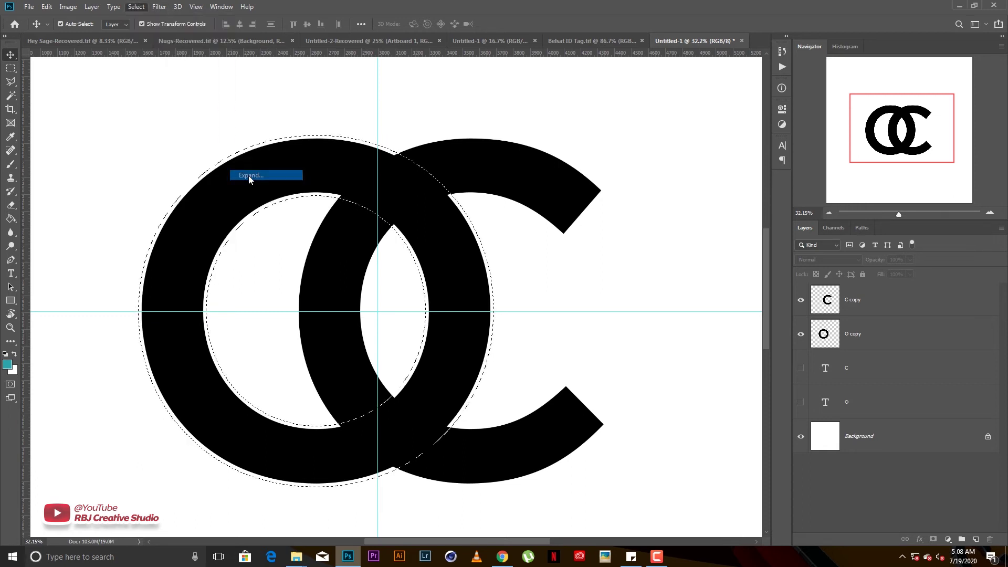
pyautogui.write('10')
pyautogui.press('Return')
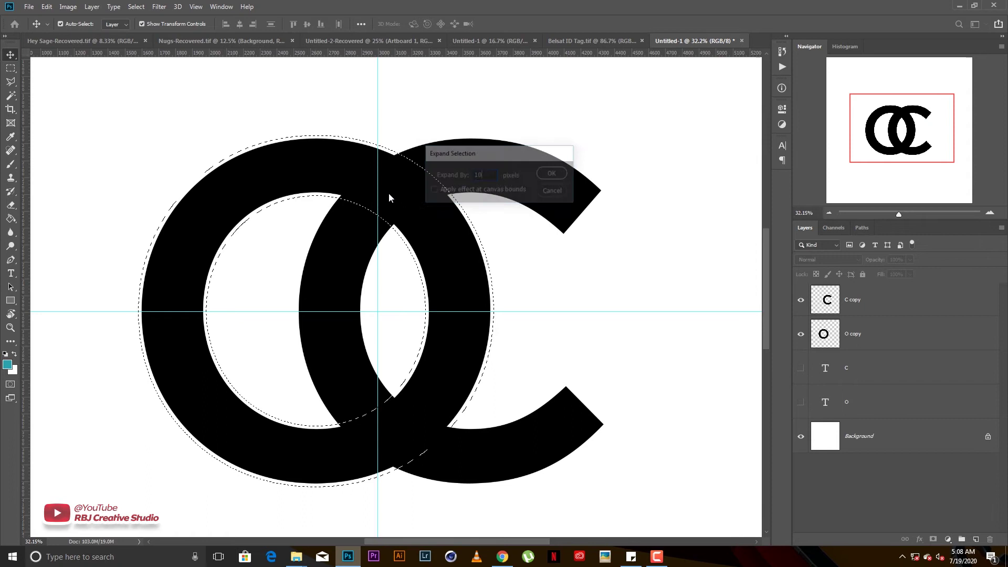
pyautogui.moveTo(454, 232); pyautogui.dragTo(428, 230)
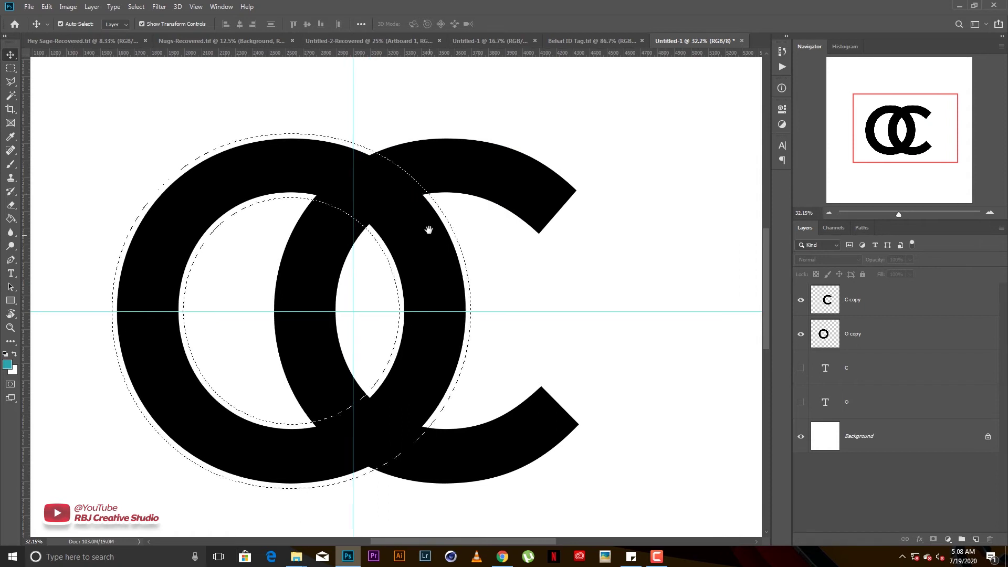
pyautogui.scroll(1, 435, 221)
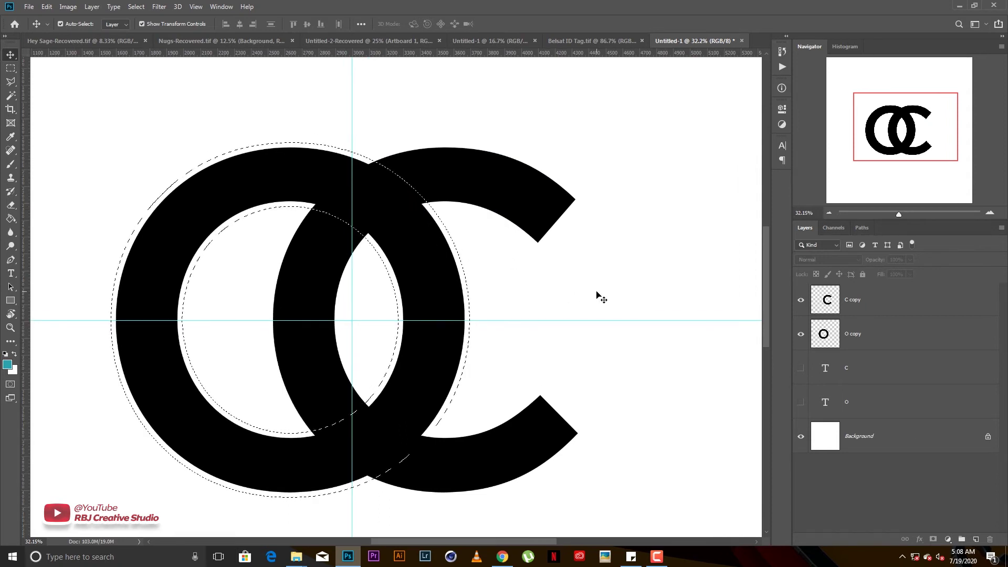
# On the C copy layer, erase a gap where the C crosses the O's top, then deselect.
pyautogui.click(864, 307)
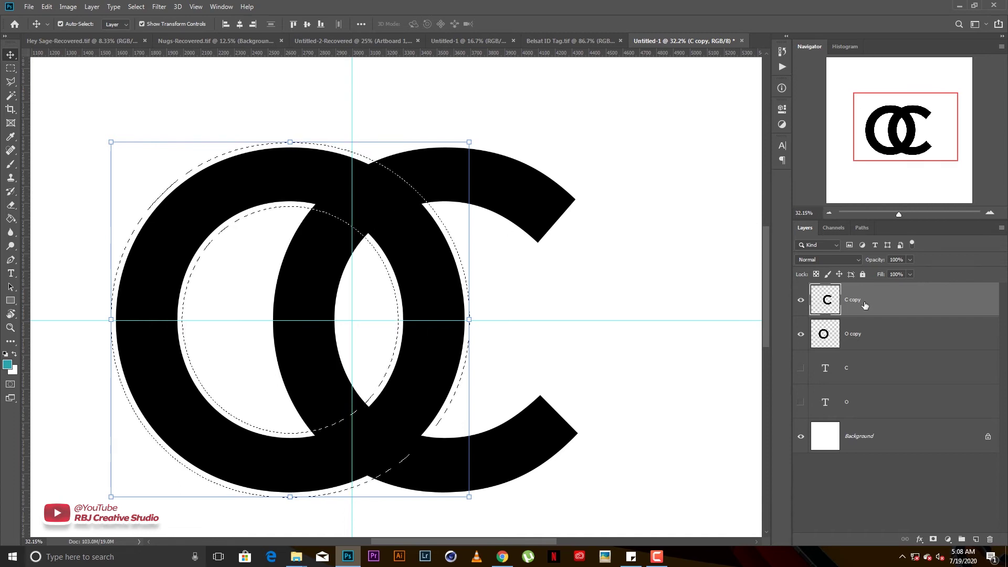
pyautogui.click(11, 204)
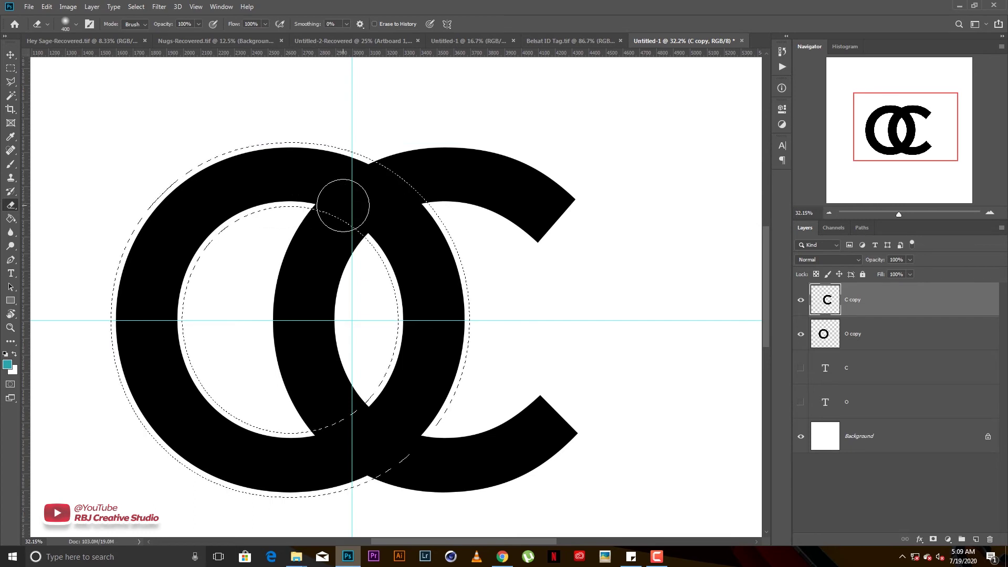
pyautogui.press('[')
pyautogui.press('[')
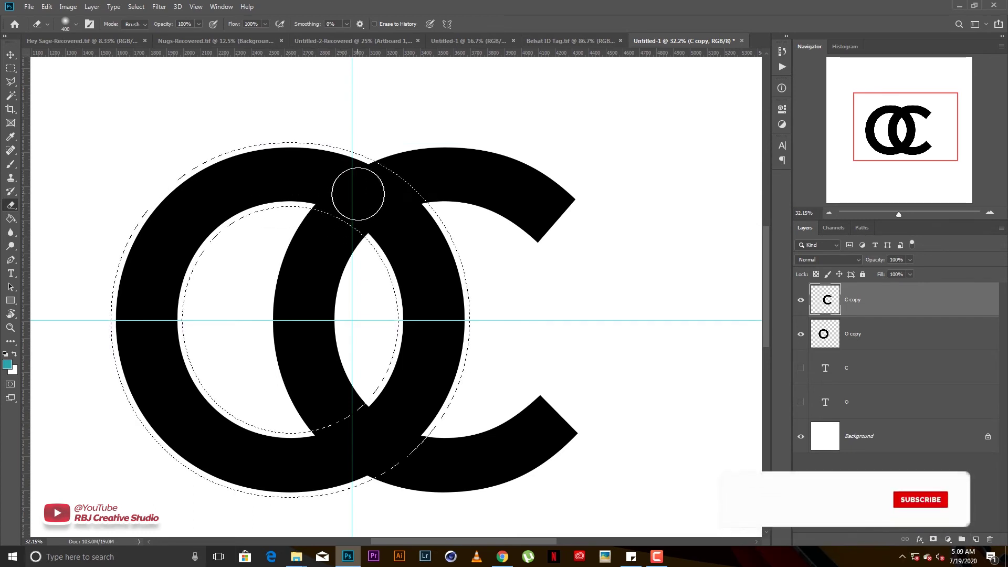
pyautogui.moveTo(368, 173)
pyautogui.mouseDown()
pyautogui.moveTo(360, 180)
pyautogui.moveTo(378, 169)
pyautogui.moveTo(396, 185)
pyautogui.moveTo(398, 204)
pyautogui.moveTo(331, 203)
pyautogui.moveTo(322, 185)
pyautogui.moveTo(366, 211)
pyautogui.mouseUp()
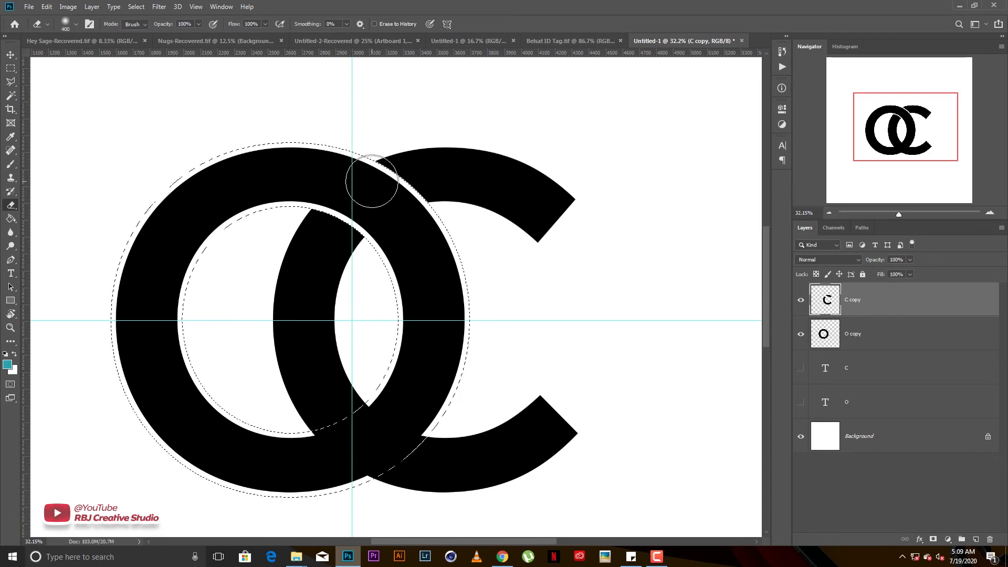
pyautogui.hotkey('ctrl', 'd')
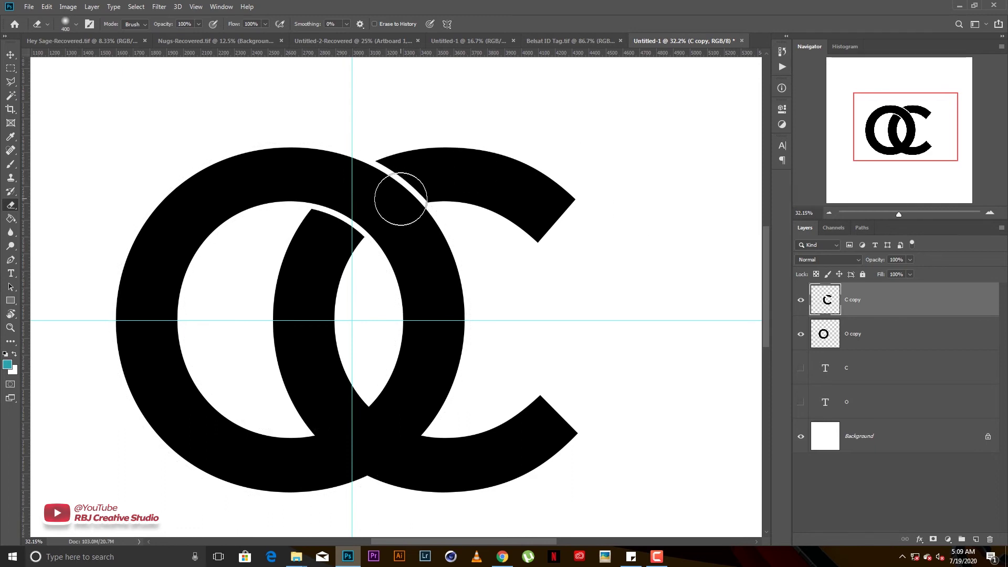
pyautogui.scroll(-1, 412, 209)
pyautogui.hscroll(-1, 412, 208)
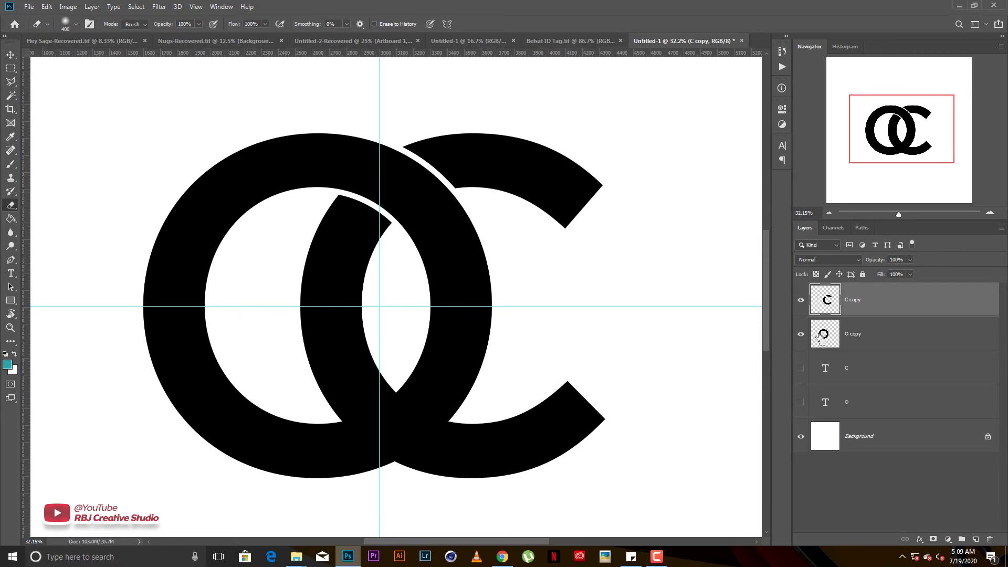
# Load the C copy's outline as a selection and expand it by 10 pixels.
pyautogui.keyDown('ctrl'); pyautogui.click(828, 303); pyautogui.keyUp('ctrl')
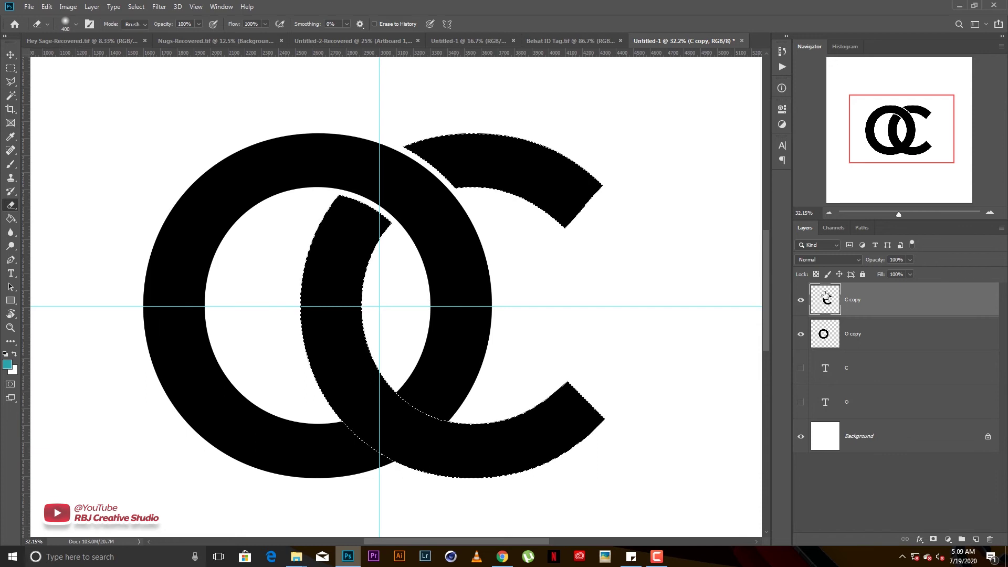
pyautogui.click(136, 6)
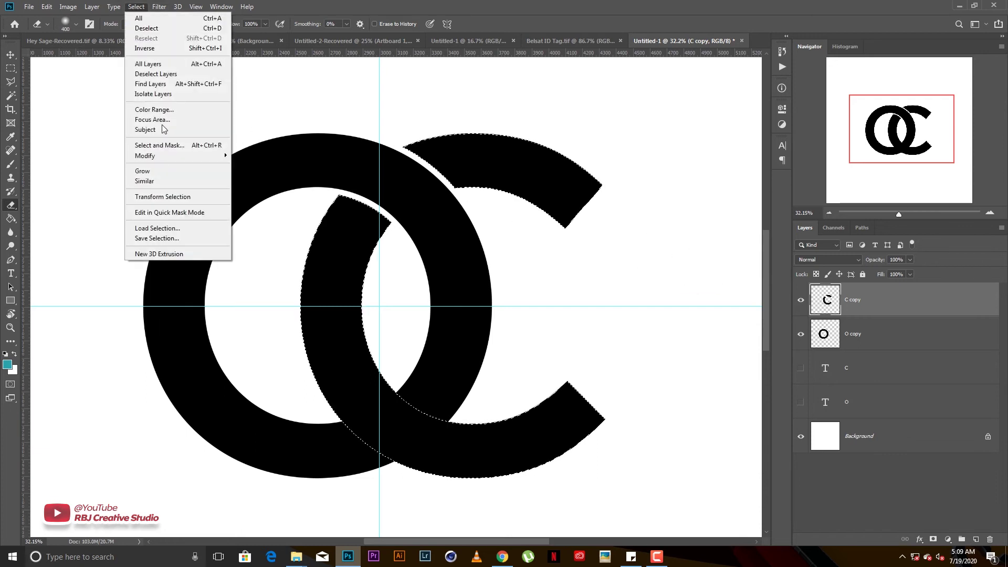
pyautogui.moveTo(162, 157)
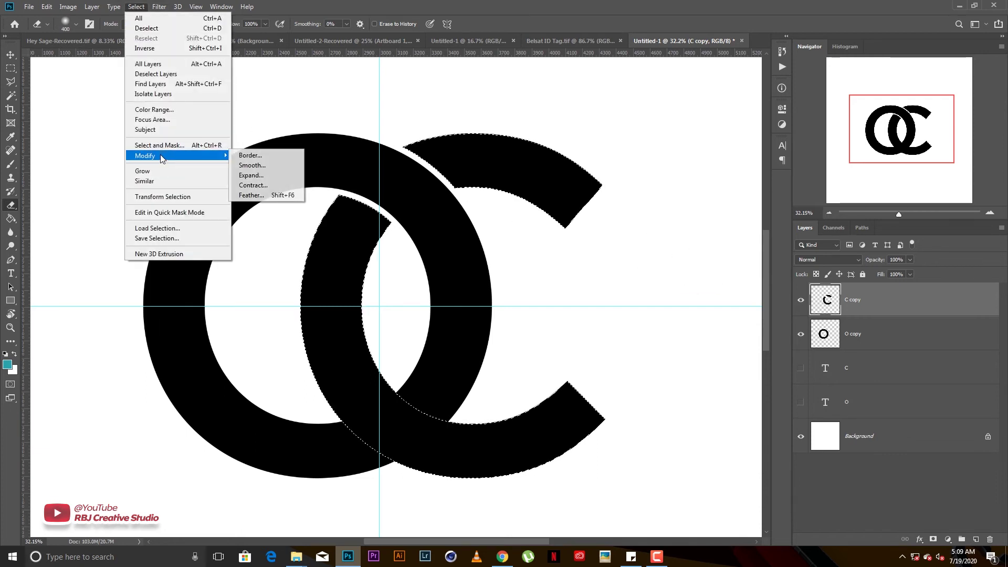
pyautogui.click(257, 175)
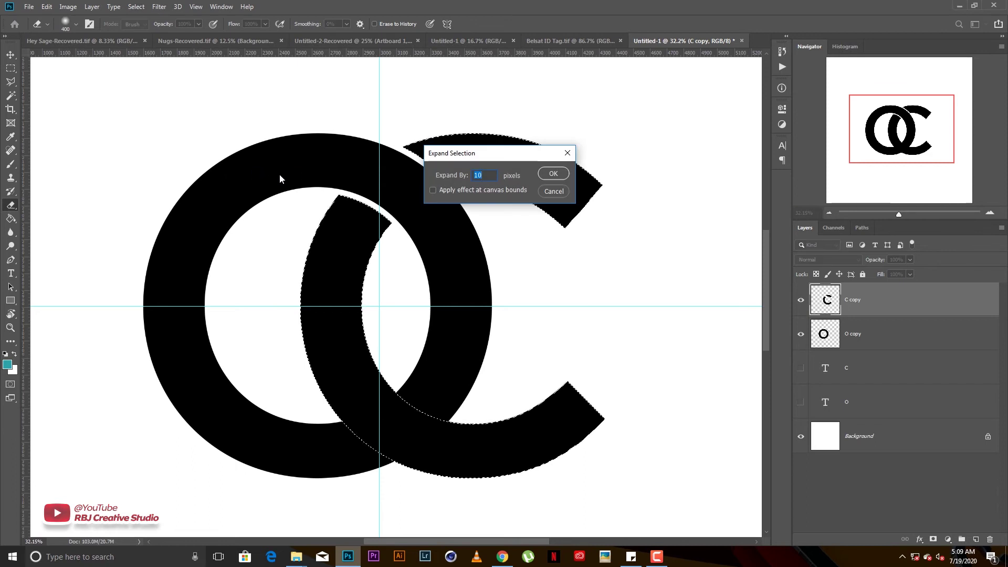
pyautogui.press('Return')
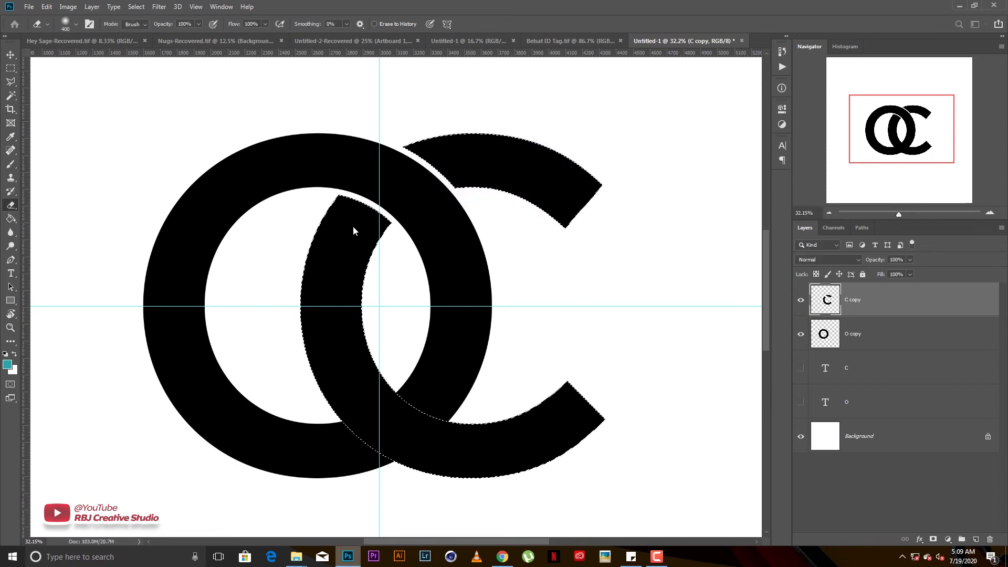
pyautogui.scroll(-2, 420, 427)
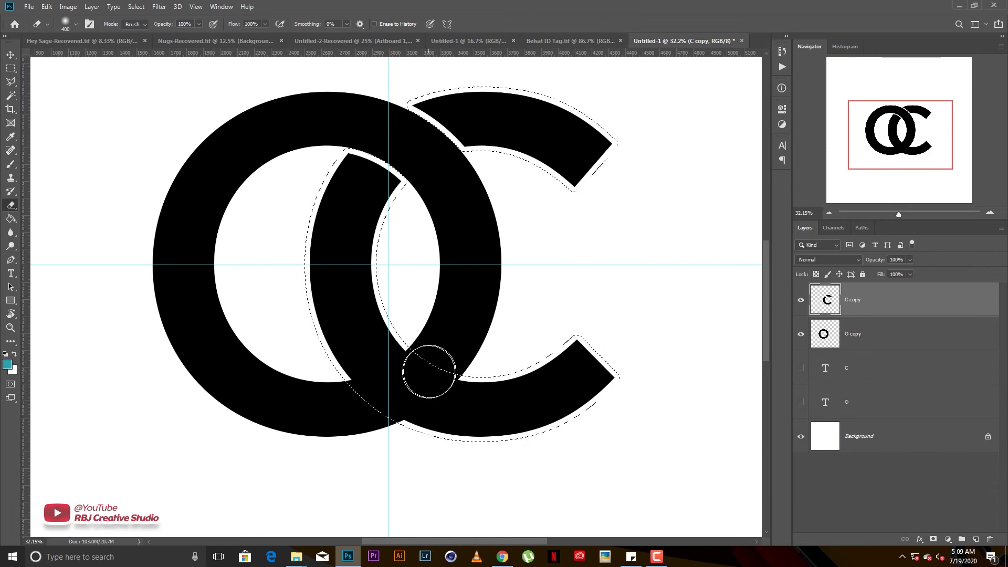
# Erase the O copy where the C's lower curve crosses it, deselect, and fit the canvas.
pyautogui.click(855, 337)
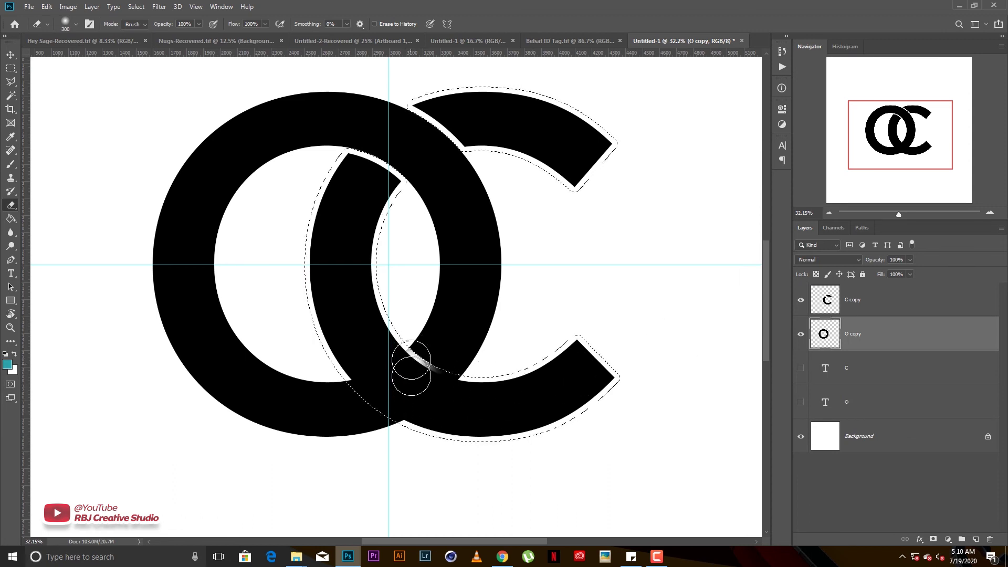
pyautogui.moveTo(448, 375)
pyautogui.mouseDown()
pyautogui.moveTo(434, 395)
pyautogui.moveTo(357, 387)
pyautogui.moveTo(388, 378)
pyautogui.moveTo(417, 402)
pyautogui.moveTo(394, 389)
pyautogui.moveTo(366, 392)
pyautogui.moveTo(418, 357)
pyautogui.moveTo(419, 398)
pyautogui.moveTo(438, 383)
pyautogui.moveTo(399, 383)
pyautogui.mouseUp()
pyautogui.hotkey('ctrl', 'd')
pyautogui.press('v')
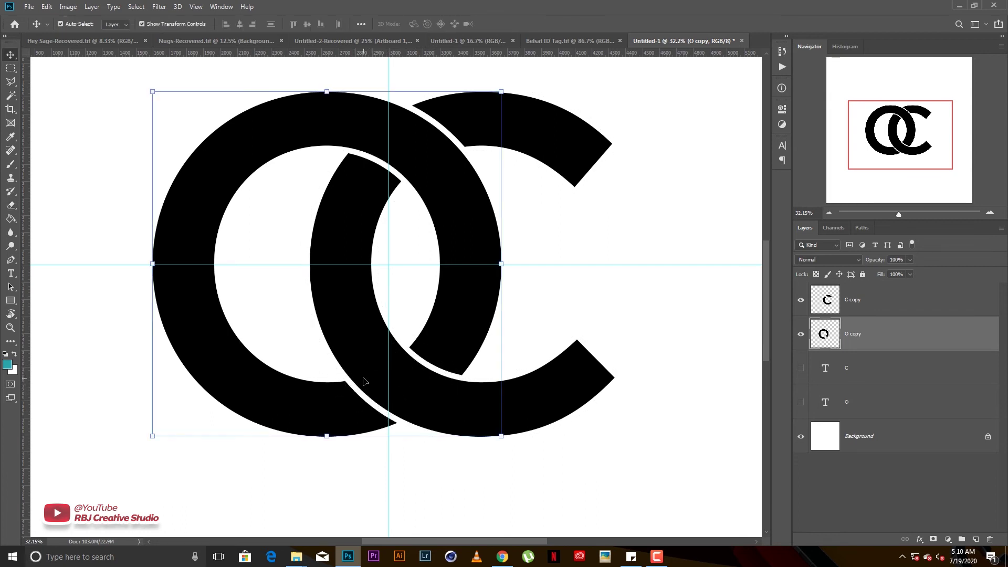
pyautogui.hotkey('ctrl', '0')
pyautogui.click(406, 312)
pyautogui.scroll(3, 406, 313)
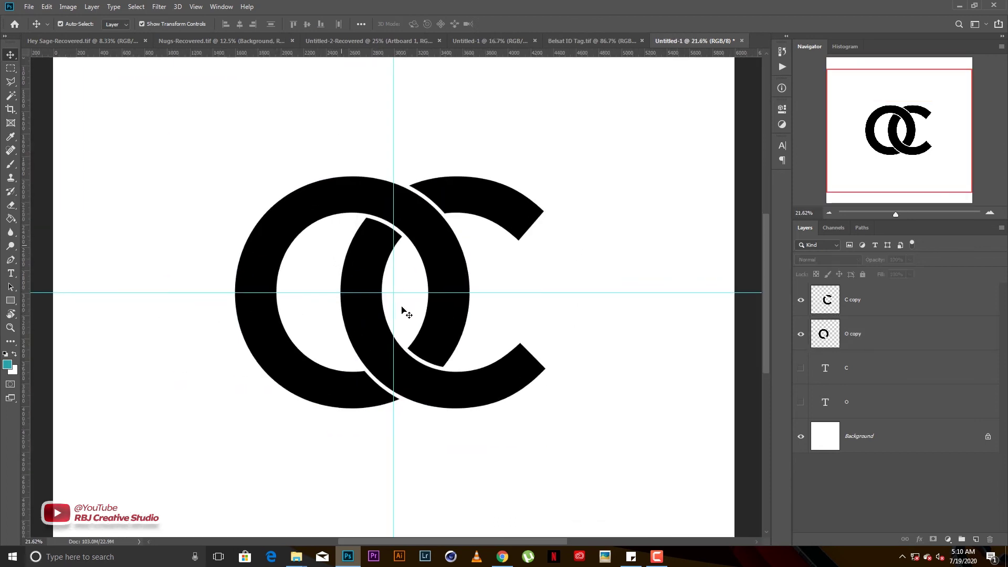
pyautogui.scroll(1, 403, 319)
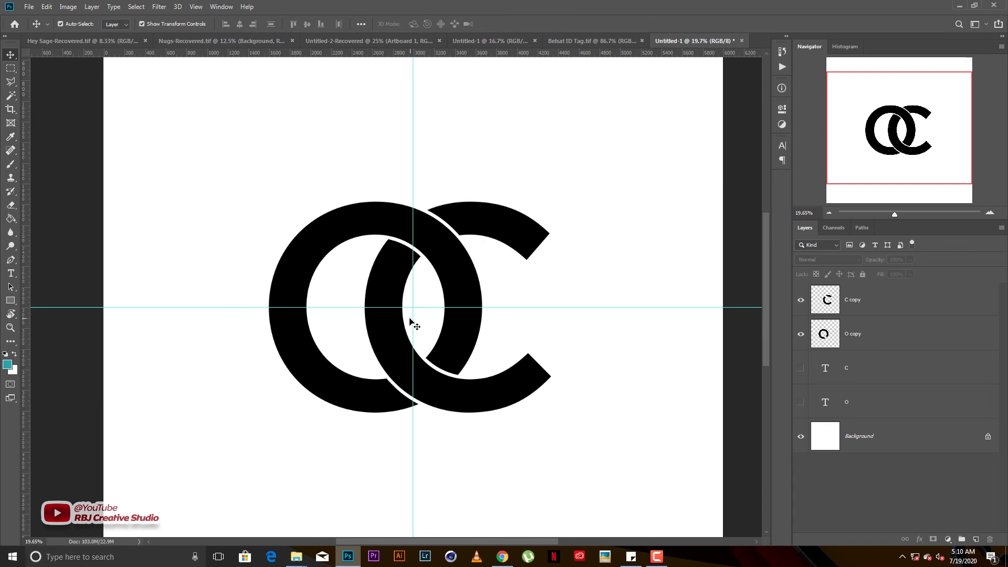
pyautogui.scroll(2, 410, 320)
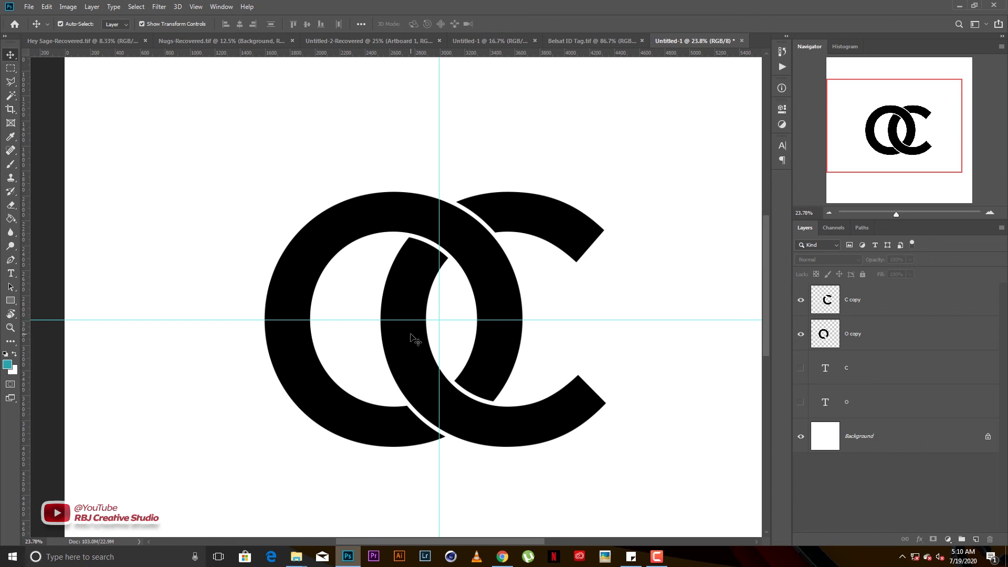
# Bring the creator's YouTube Videos page to the front, briefly return to Photoshop, then back.
pyautogui.click(502, 556)
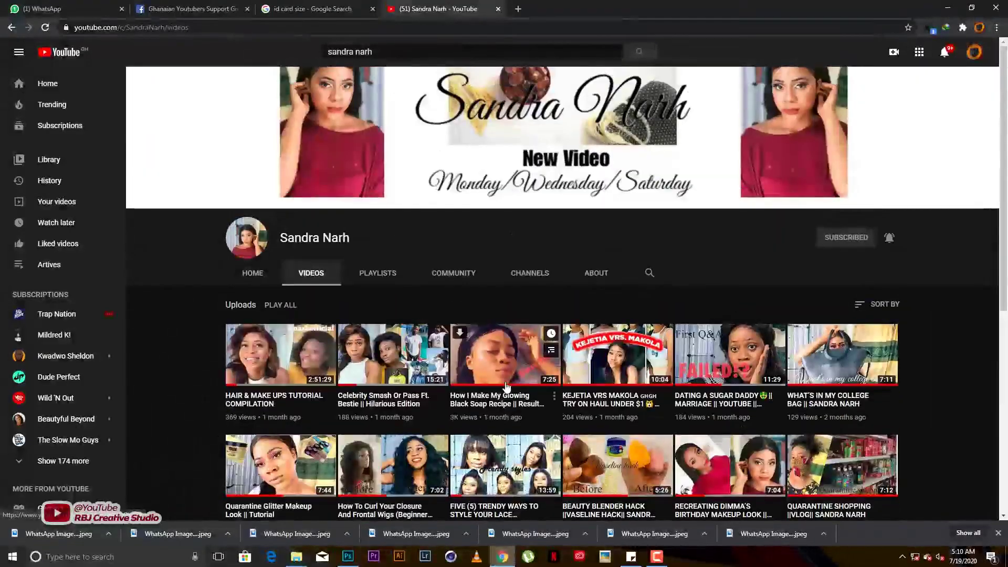
pyautogui.scroll(-3, 504, 388)
pyautogui.scroll(3, 502, 379)
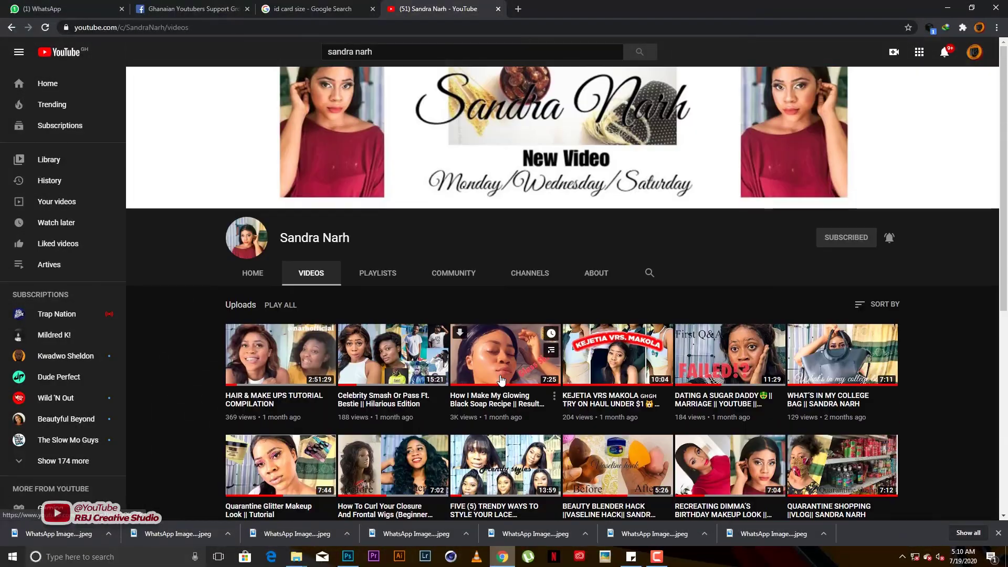
pyautogui.scroll(-6, 501, 379)
pyautogui.scroll(6, 499, 376)
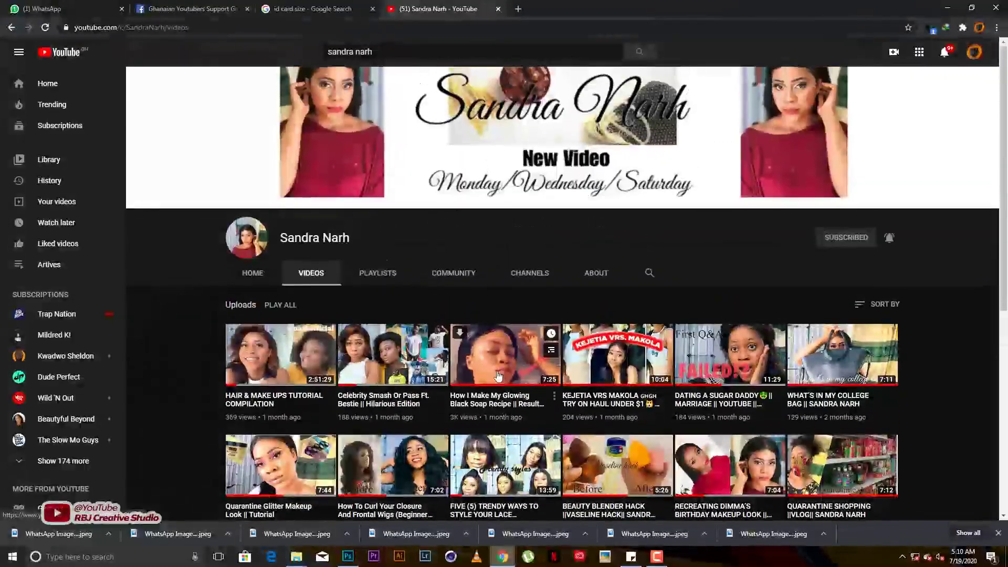
pyautogui.click(347, 557)
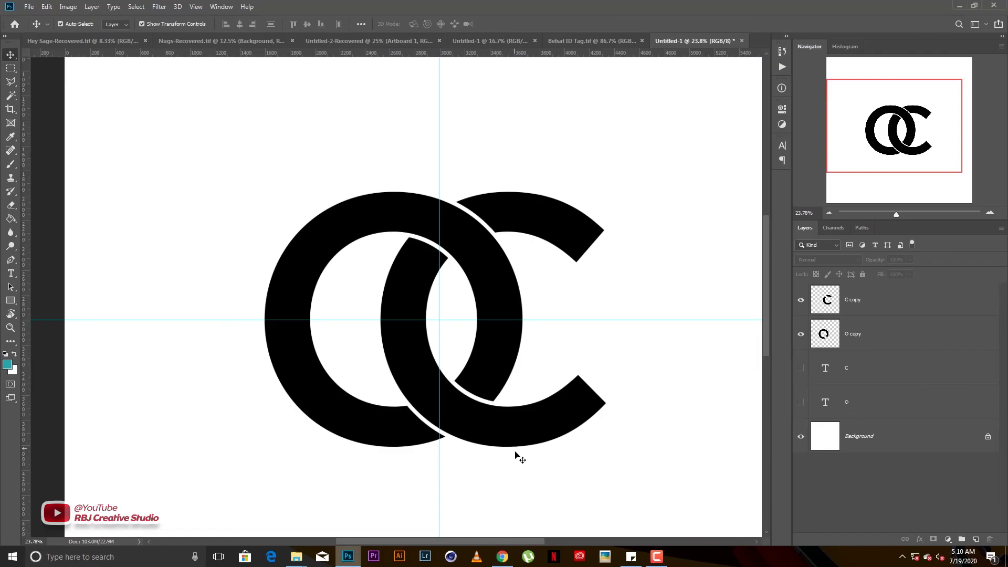
pyautogui.click(502, 556)
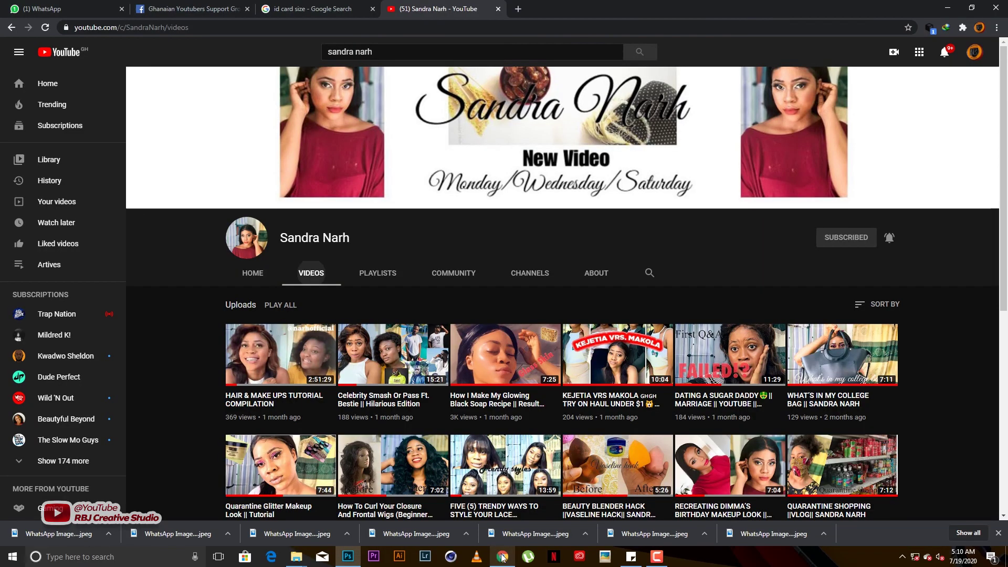
# Open the design studio's own Instagram profile page in a new browser tab.
pyautogui.click(514, 10)
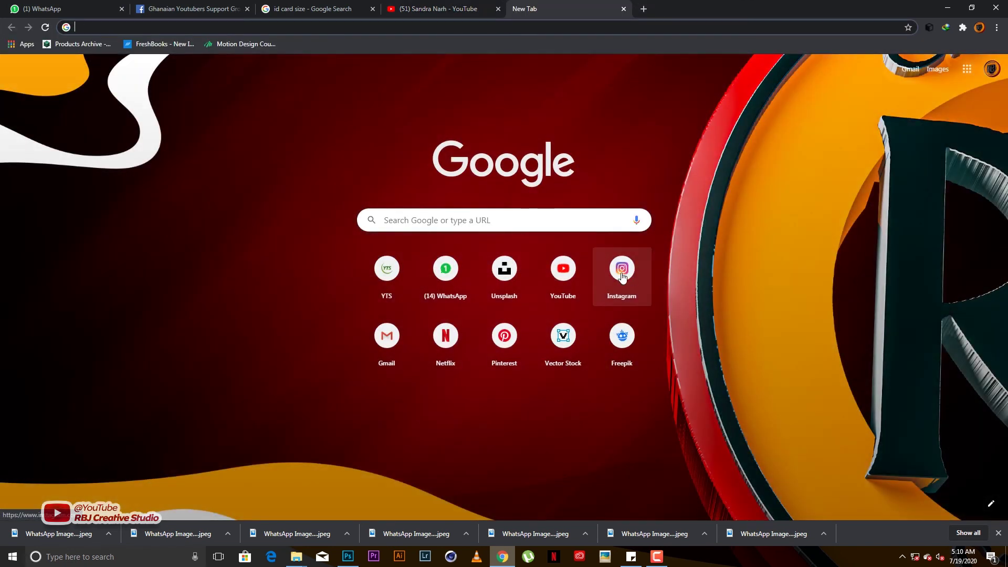
pyautogui.click(623, 275)
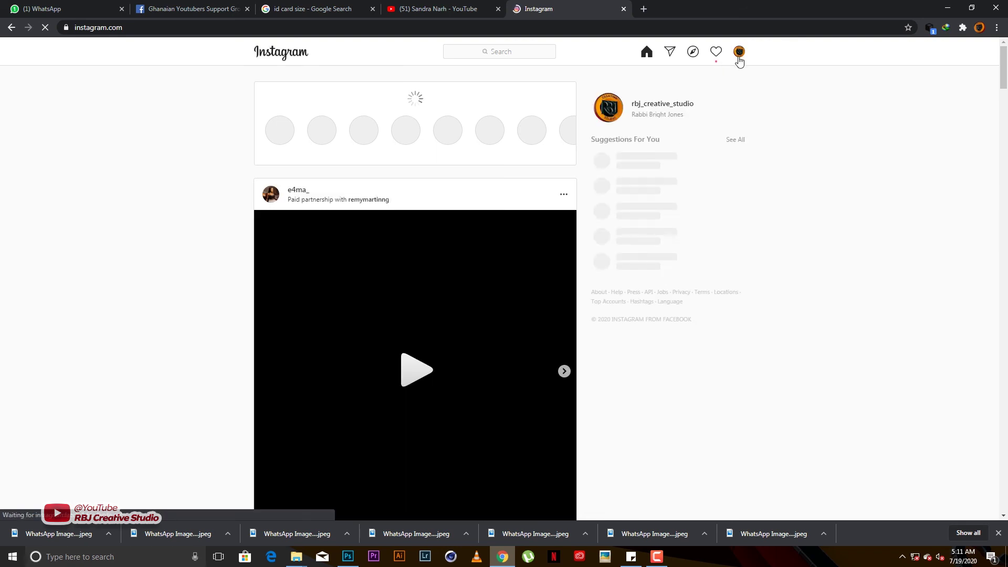
pyautogui.click(739, 53)
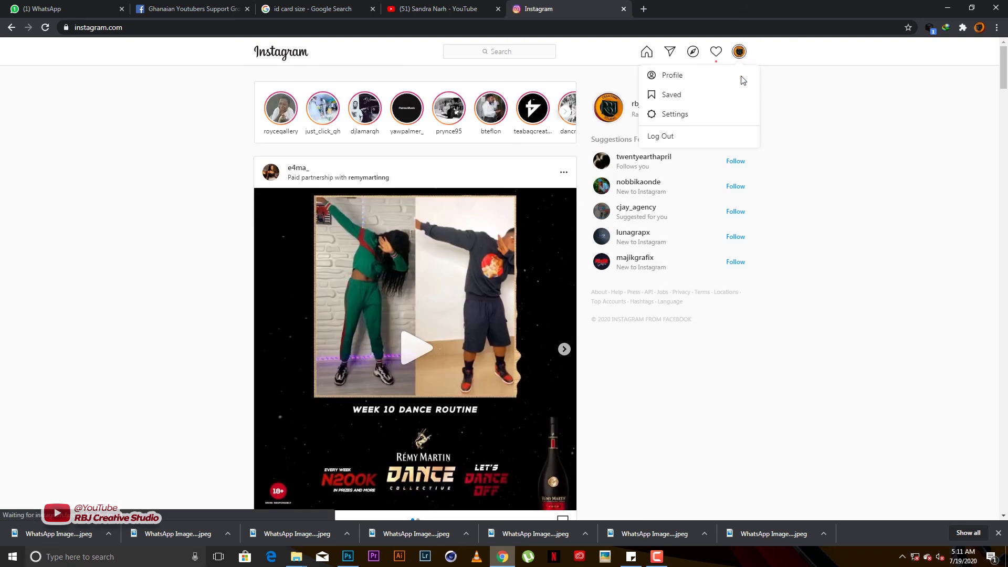
pyautogui.click(670, 75)
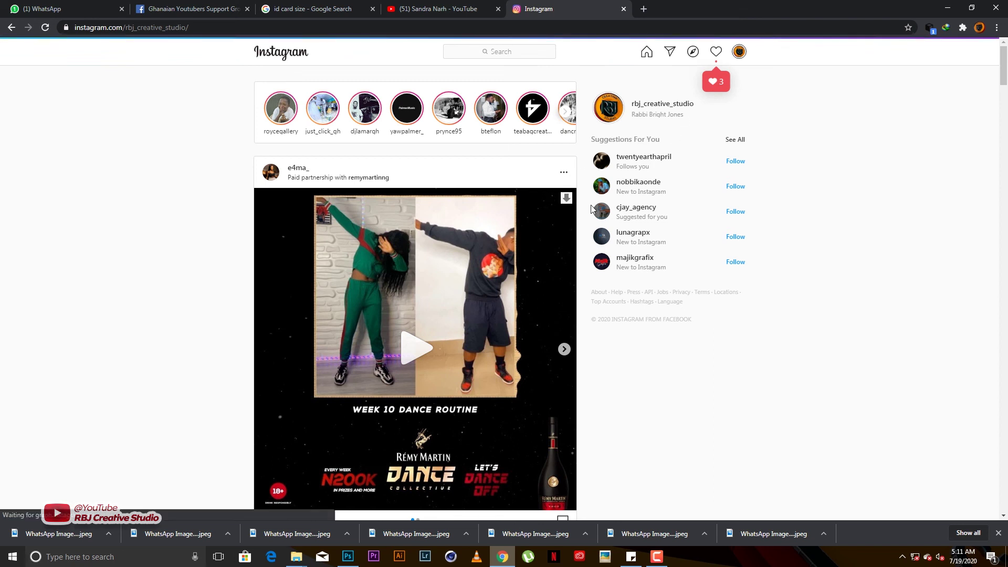
# Scroll through the studio's posted designs, then return to the OC logo document in Photoshop.
pyautogui.scroll(-5, 504, 294)
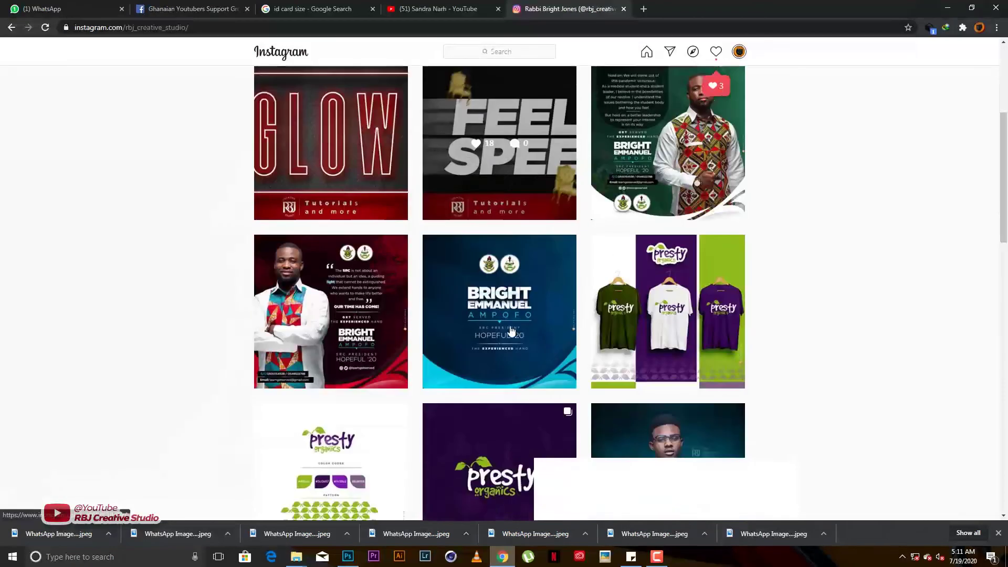
pyautogui.scroll(-10, 511, 330)
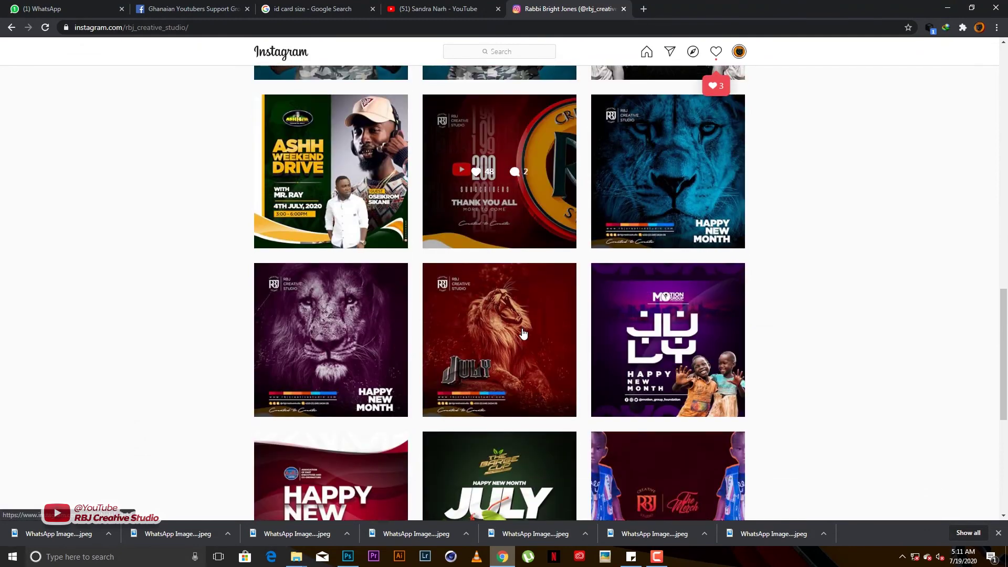
pyautogui.scroll(-6, 523, 333)
pyautogui.scroll(1, 522, 333)
pyautogui.scroll(-5, 523, 333)
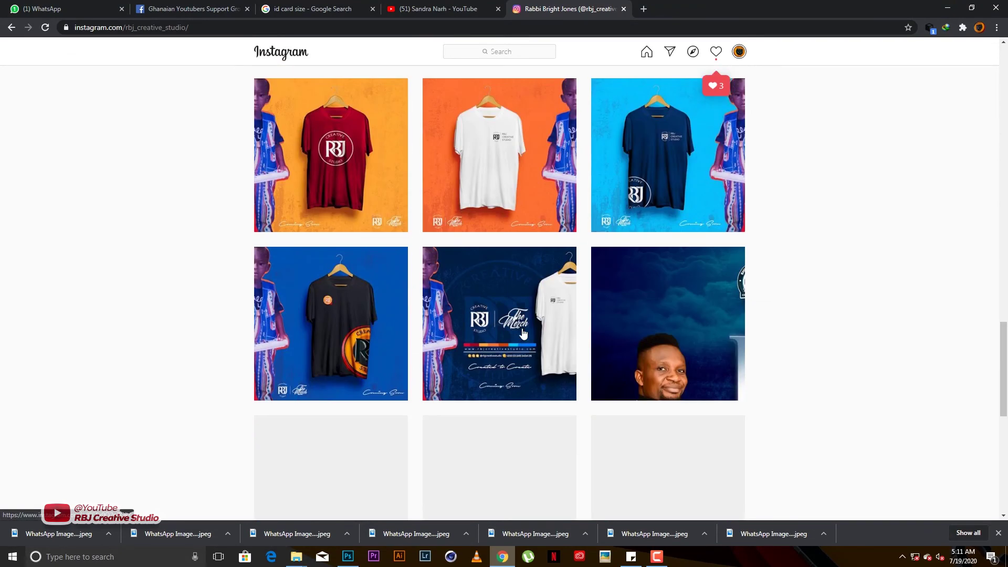
pyautogui.scroll(15, 523, 333)
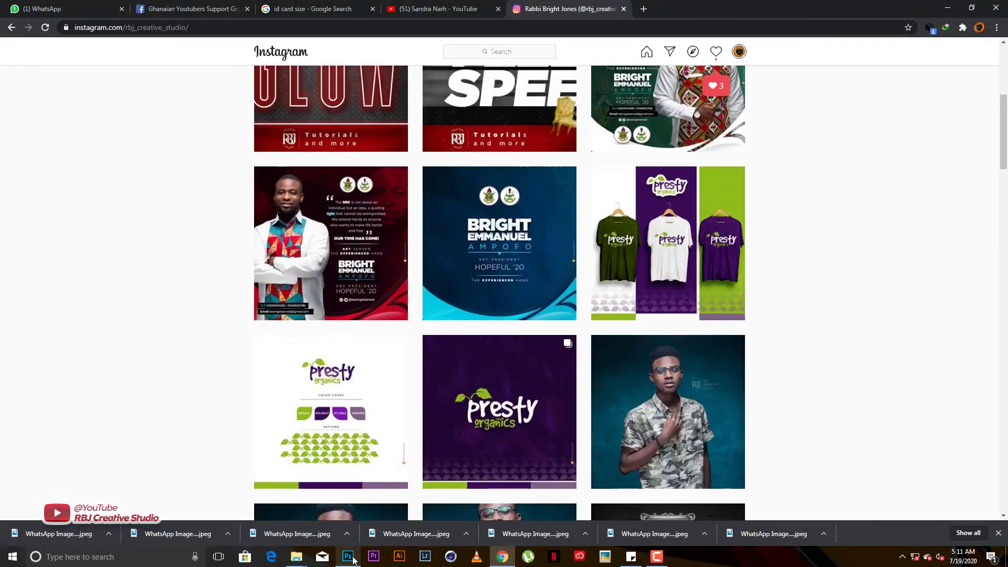
pyautogui.click(349, 557)
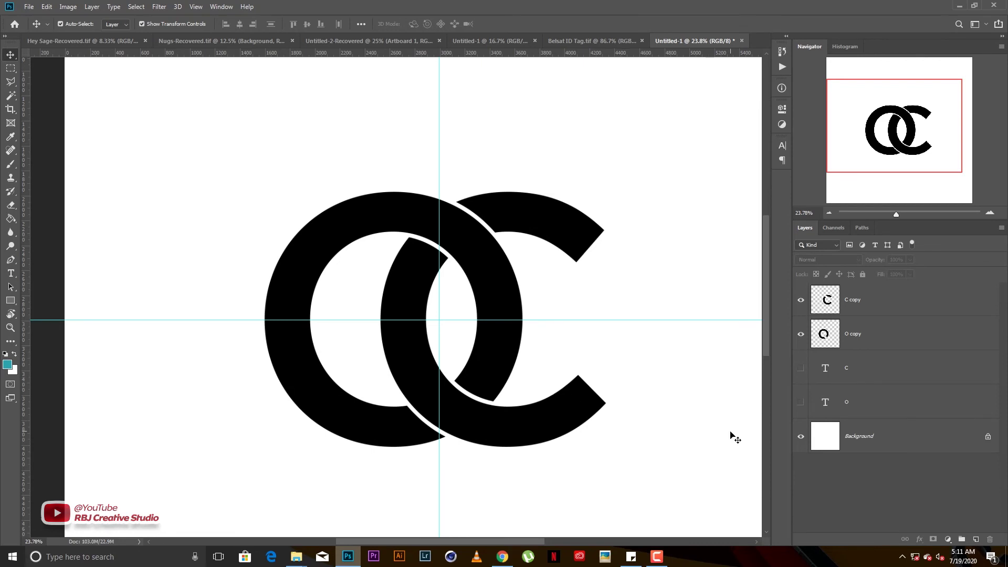